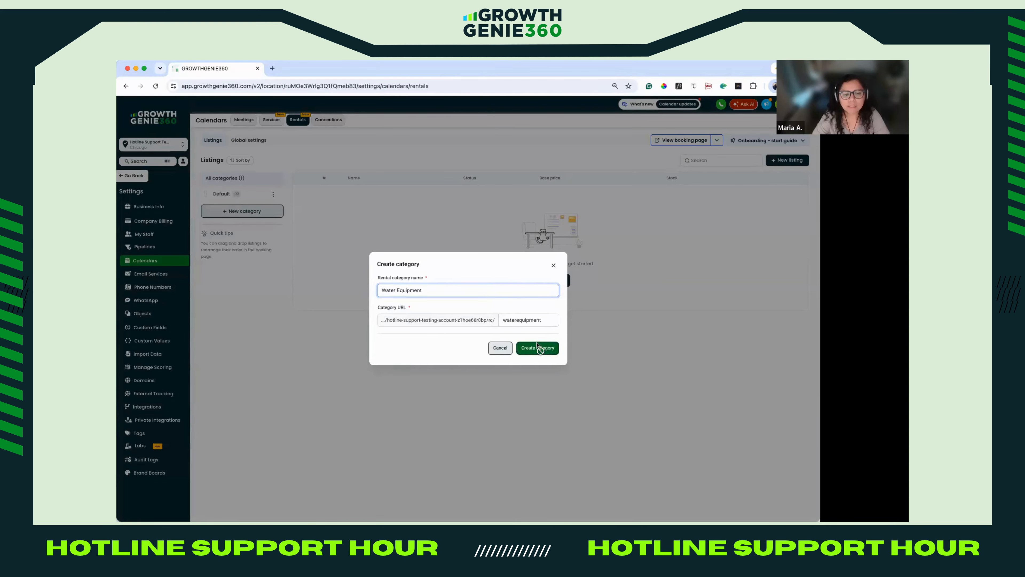
Create the Water Equipment rental category with the URL waterequipment and select it in the category list.
{"action": "left_click", "coordinate": [539, 346]}
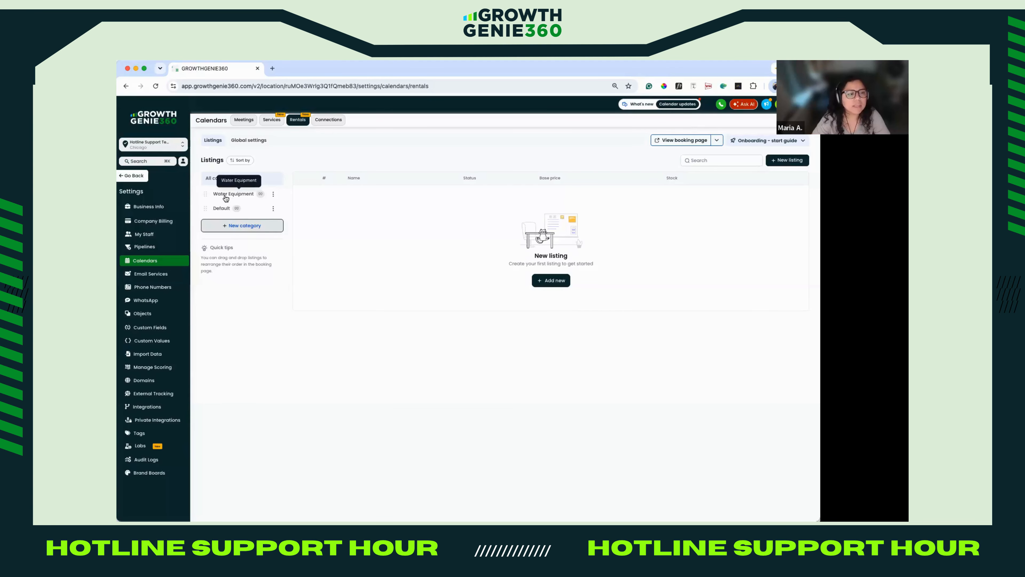
{"action": "left_click", "coordinate": [275, 197]}
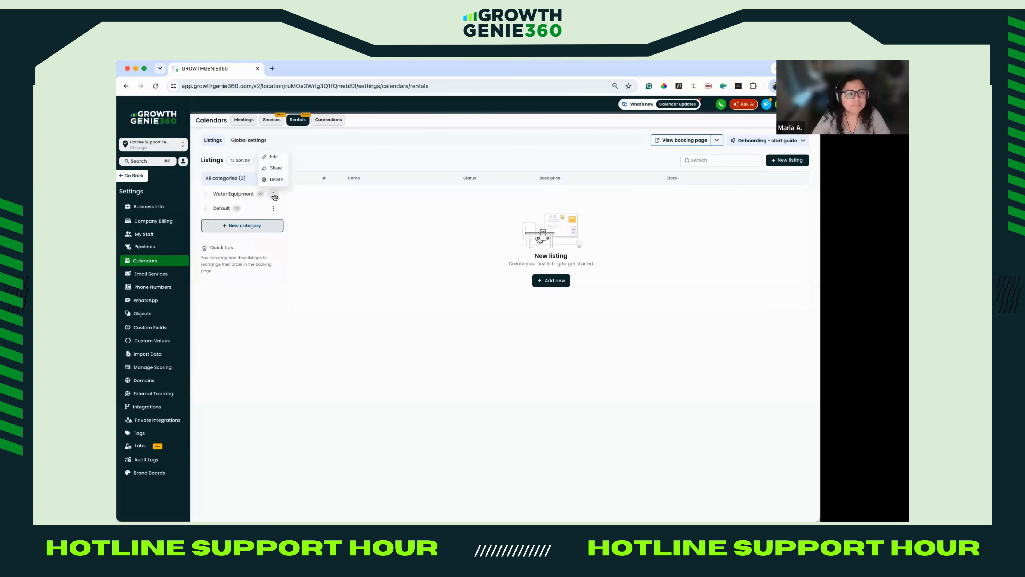
{"action": "left_click", "coordinate": [236, 196]}
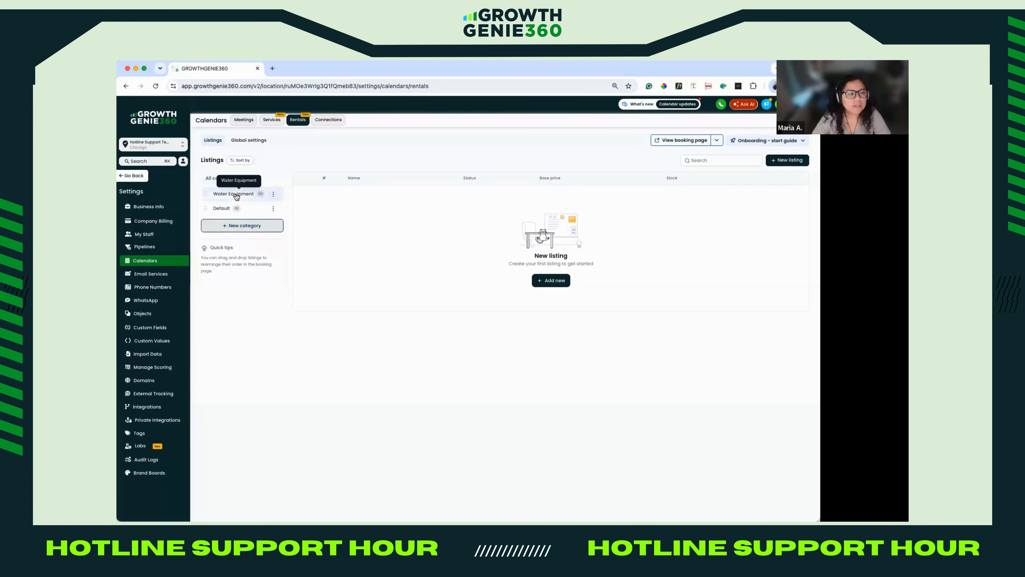
Copy the scheduling link from the Water Equipment category's sharing options.
{"action": "left_click", "coordinate": [275, 195]}
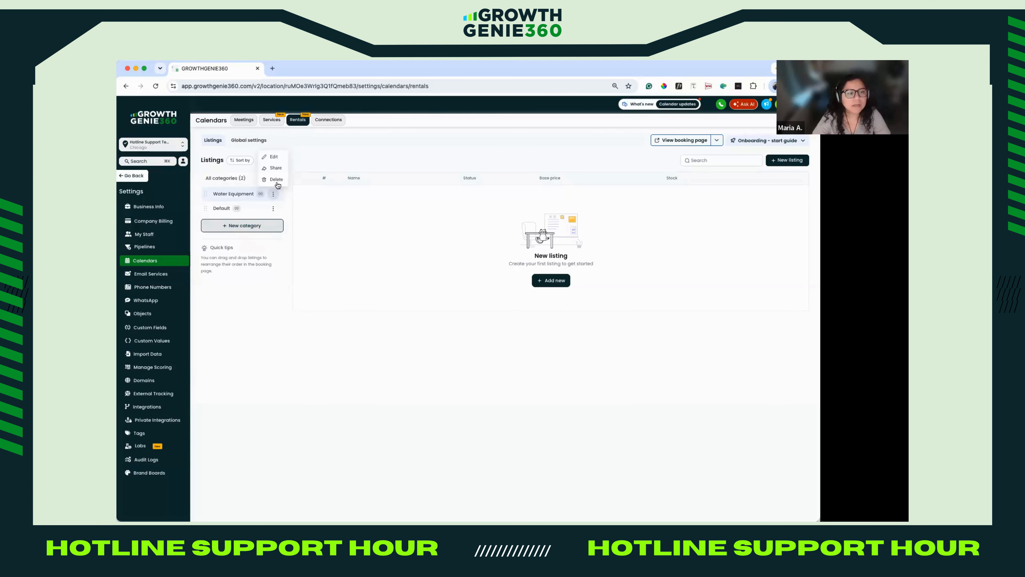
{"action": "left_click", "coordinate": [276, 169]}
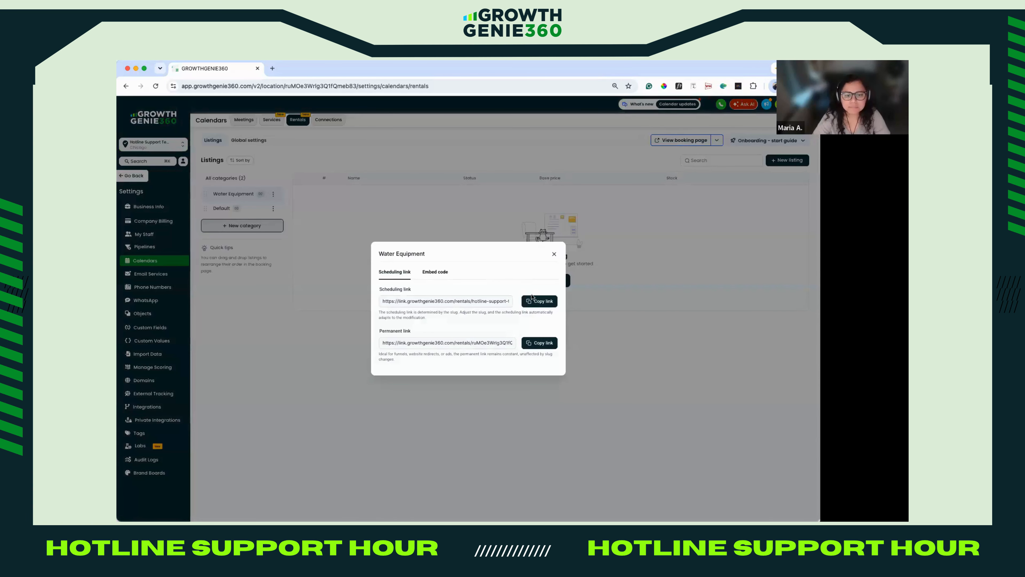
{"action": "left_click", "coordinate": [540, 301]}
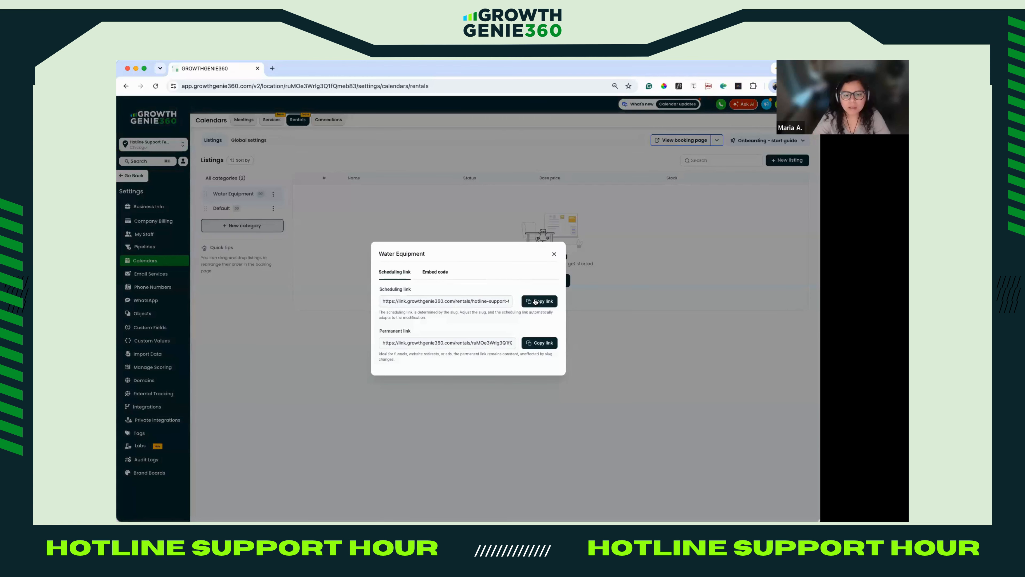
{"action": "left_click", "coordinate": [555, 254]}
Open the copied scheduling link in a new browser tab to view the category's booking page, and return to the listings.
{"action": "left_click", "coordinate": [273, 69]}
{"action": "key", "text": "super+v"}
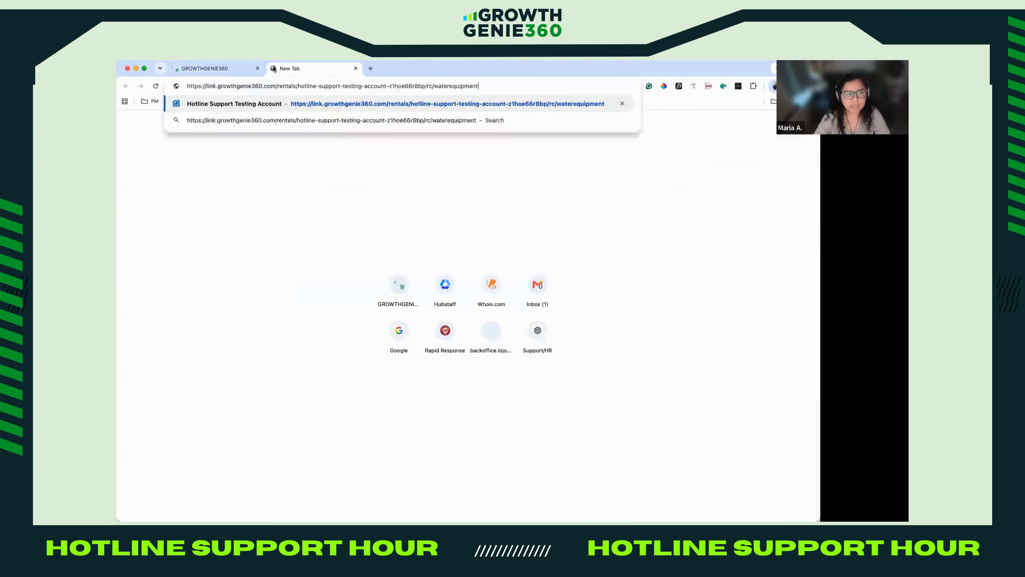
{"action": "key", "text": "Return"}
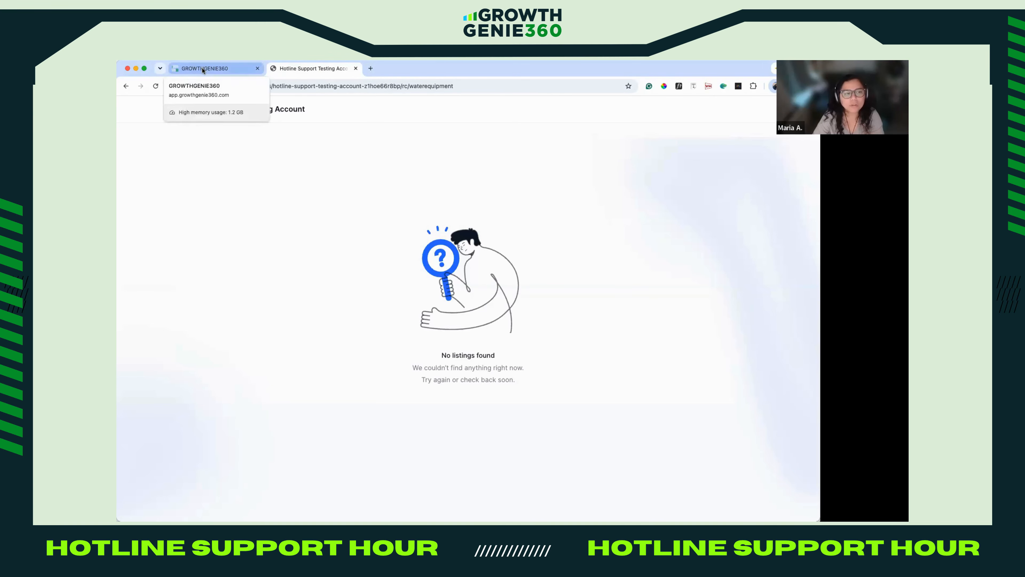
{"action": "left_click", "coordinate": [215, 69]}
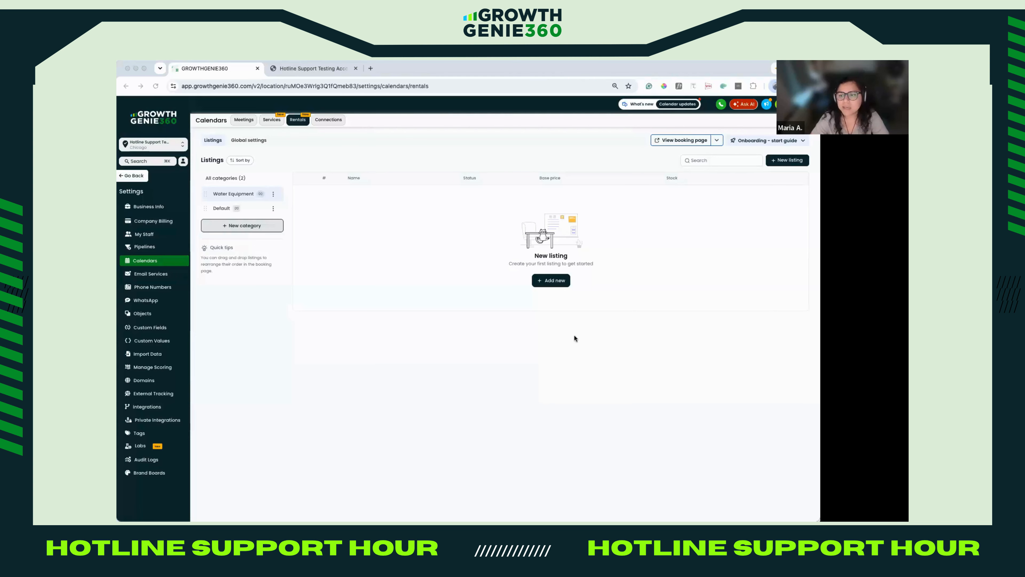
Start a new rental listing named Single Kayak.
{"action": "left_click", "coordinate": [540, 283]}
{"action": "left_click", "coordinate": [573, 193]}
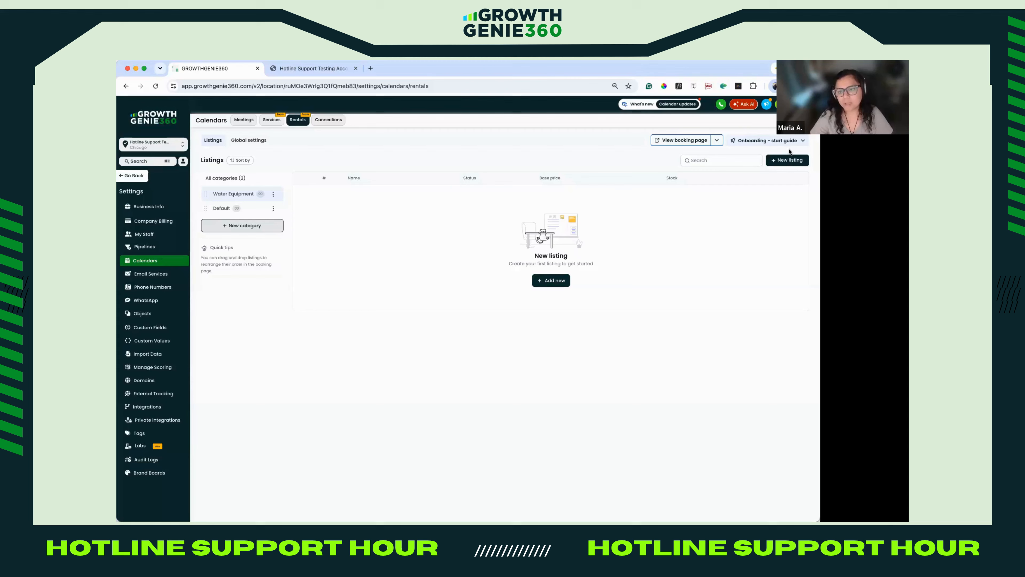
{"action": "left_click", "coordinate": [790, 160]}
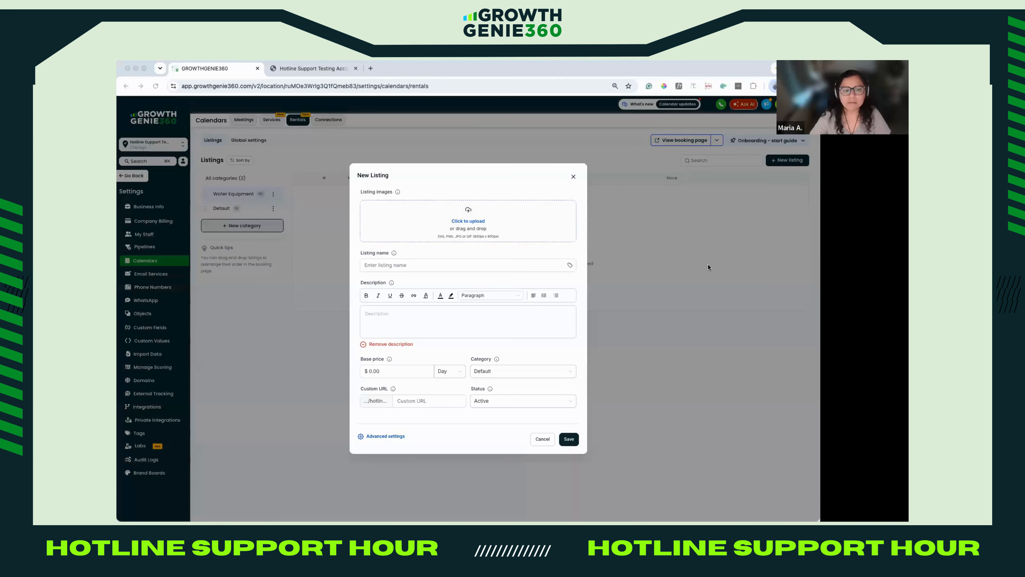
{"action": "left_click", "coordinate": [496, 253]}
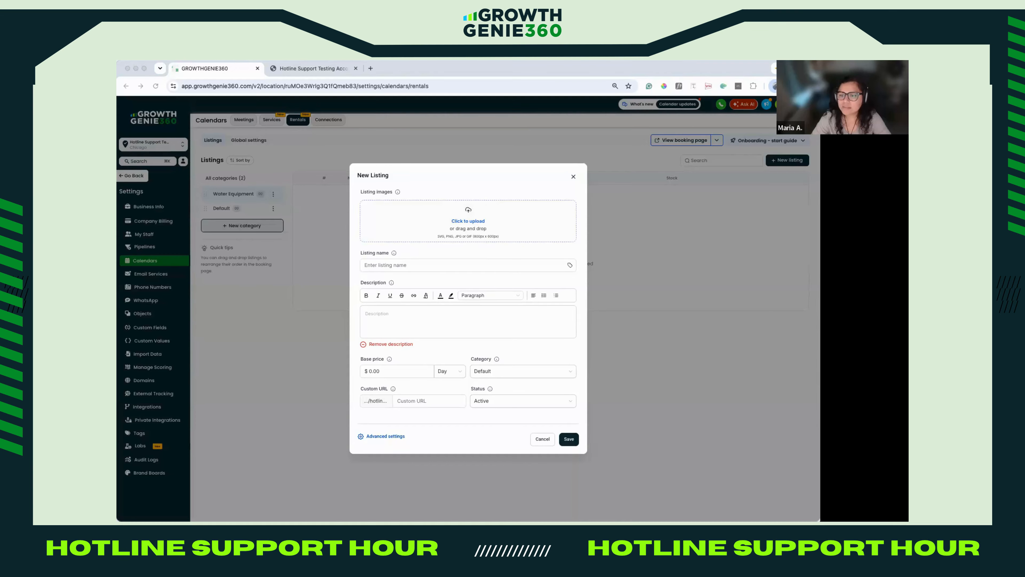
{"action": "left_click", "coordinate": [369, 265]}
{"action": "key", "text": "super+v"}
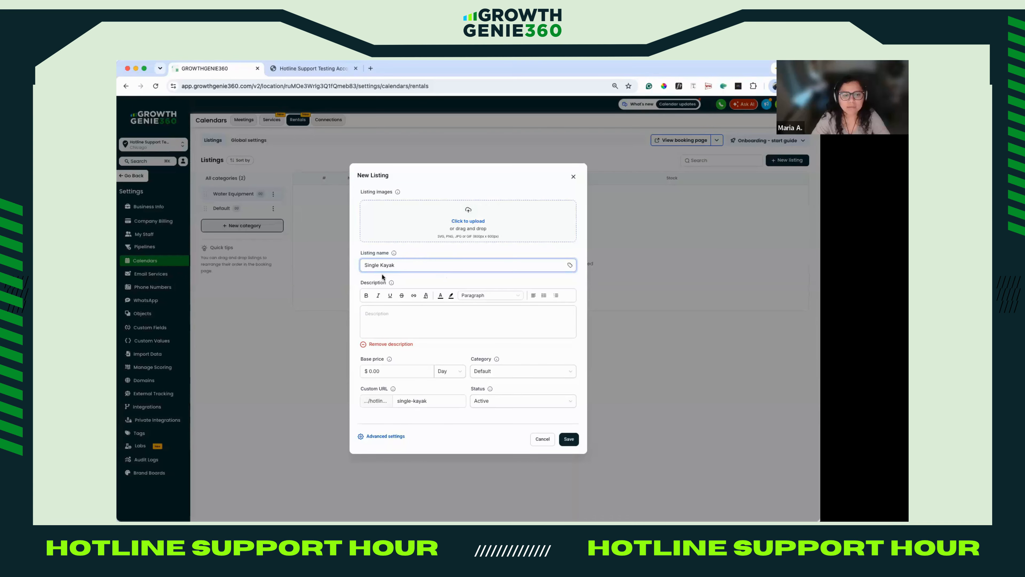
{"action": "left_click", "coordinate": [808, 284]}
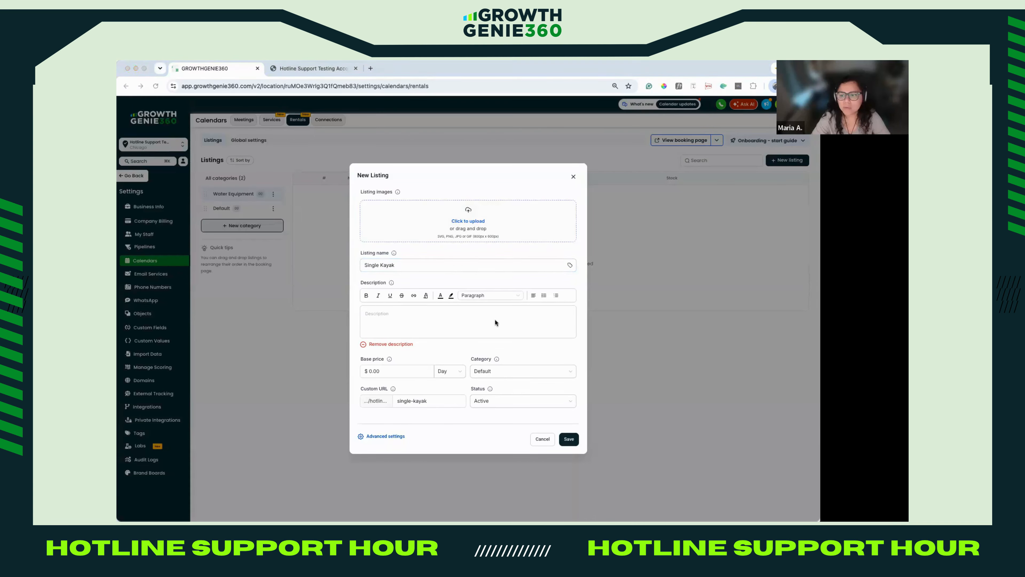
Enter "this is a kayak for 1 person" as the listing's description.
{"action": "left_click", "coordinate": [471, 322]}
{"action": "left_click", "coordinate": [398, 344]}
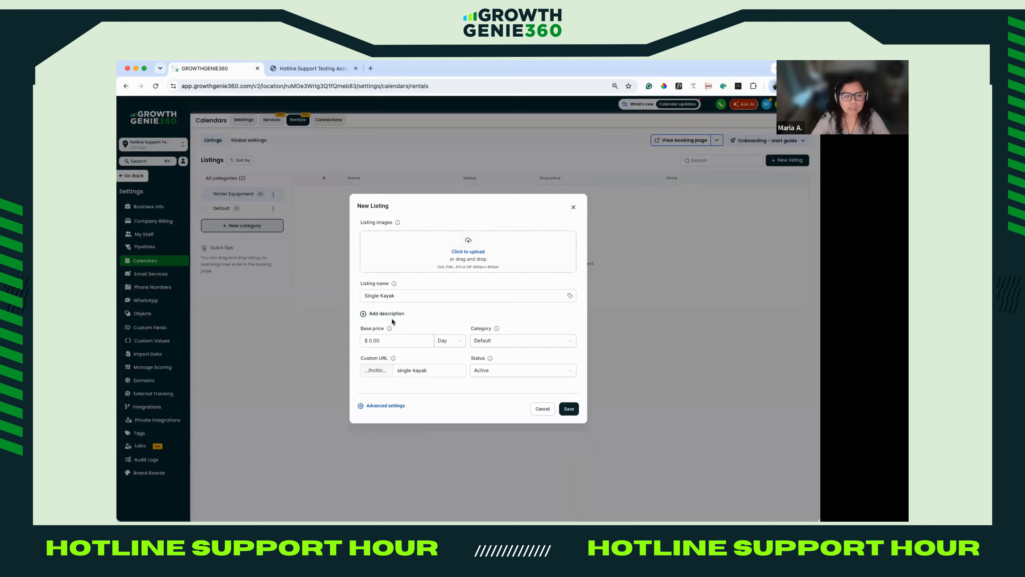
{"action": "left_click", "coordinate": [391, 319]}
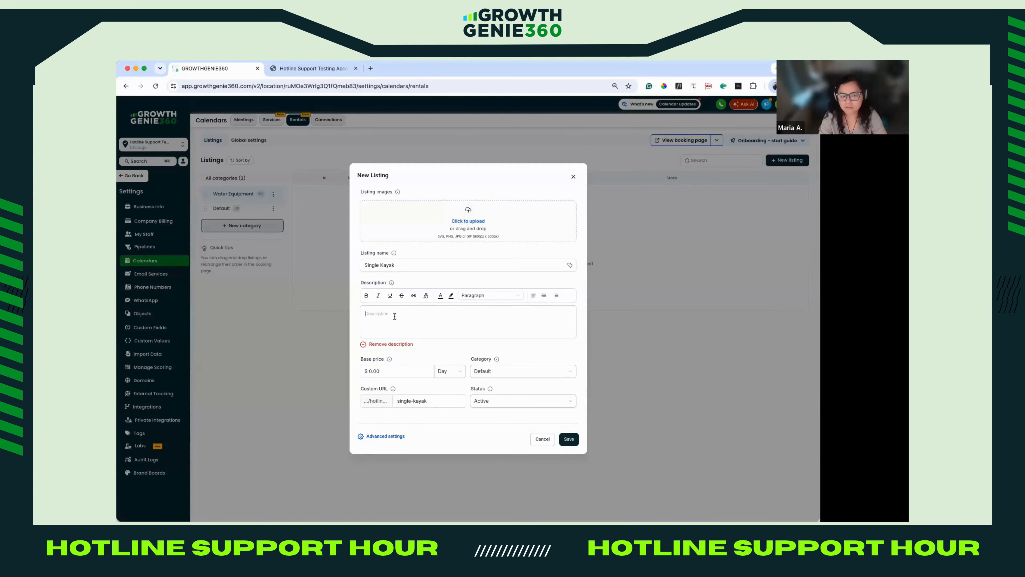
{"action": "left_click", "coordinate": [394, 316]}
{"action": "key", "text": "BackSpace"}
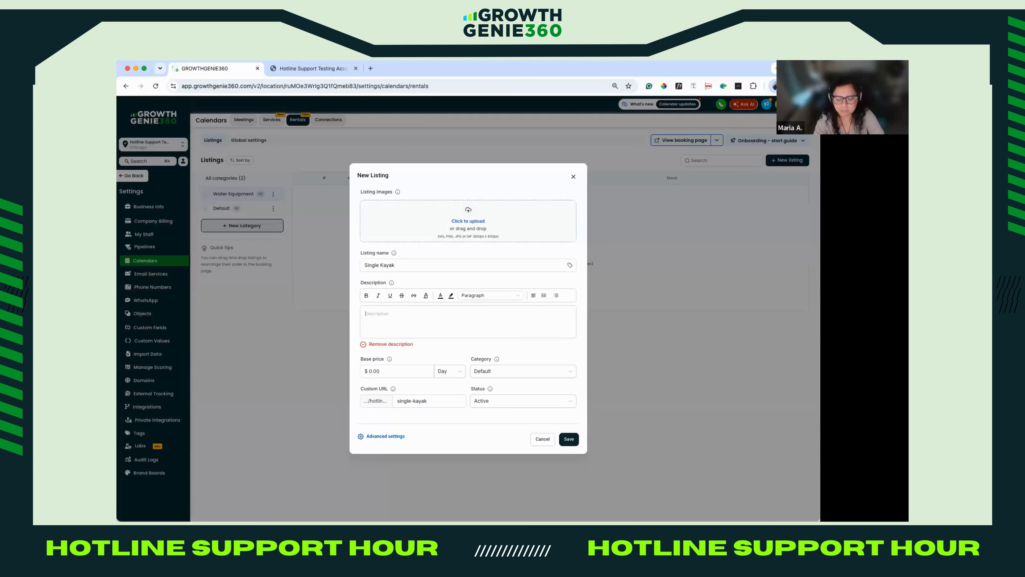
{"action": "type", "text": "this i"}
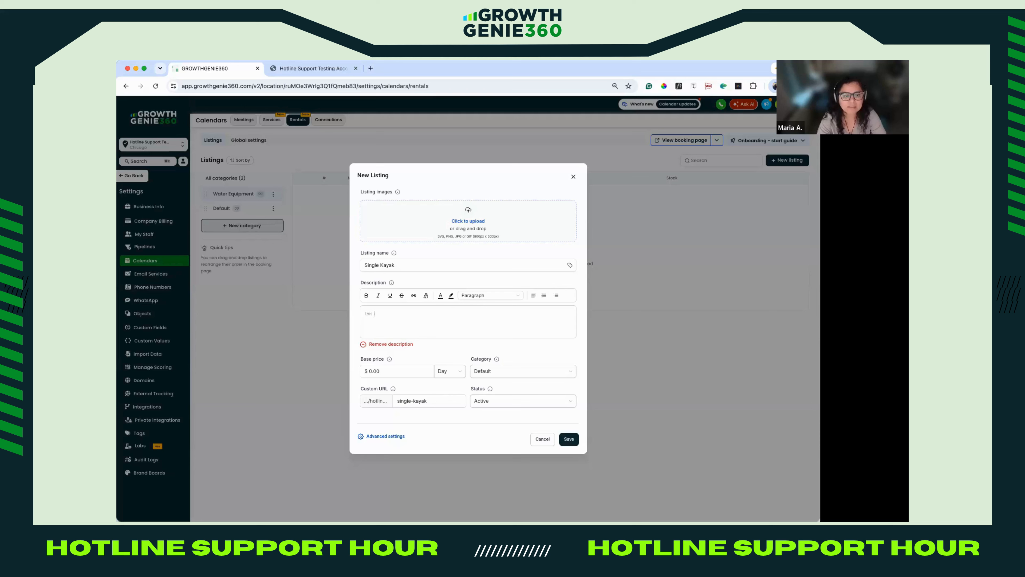
{"action": "type", "text": "s a kayak for 1 person"}
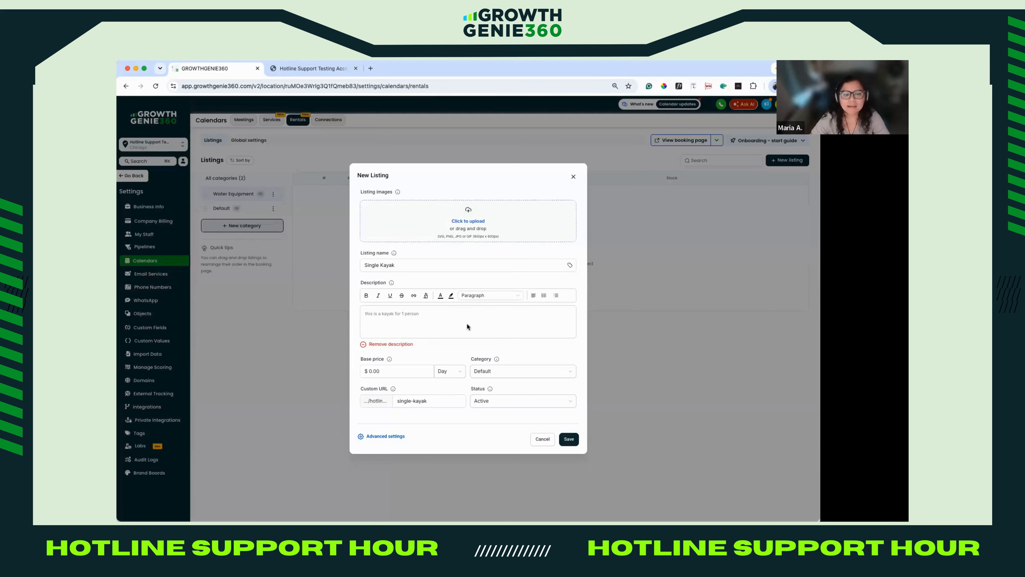
Set the listing's base price to $40 per day.
{"action": "left_click", "coordinate": [402, 368]}
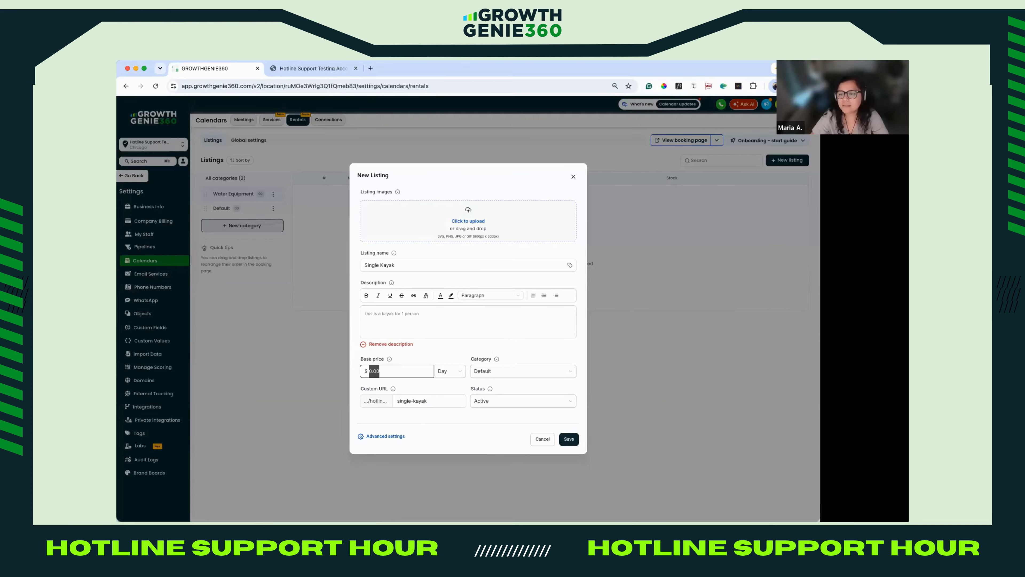
{"action": "key", "text": "super+Tab"}
{"action": "left_click", "coordinate": [390, 372]}
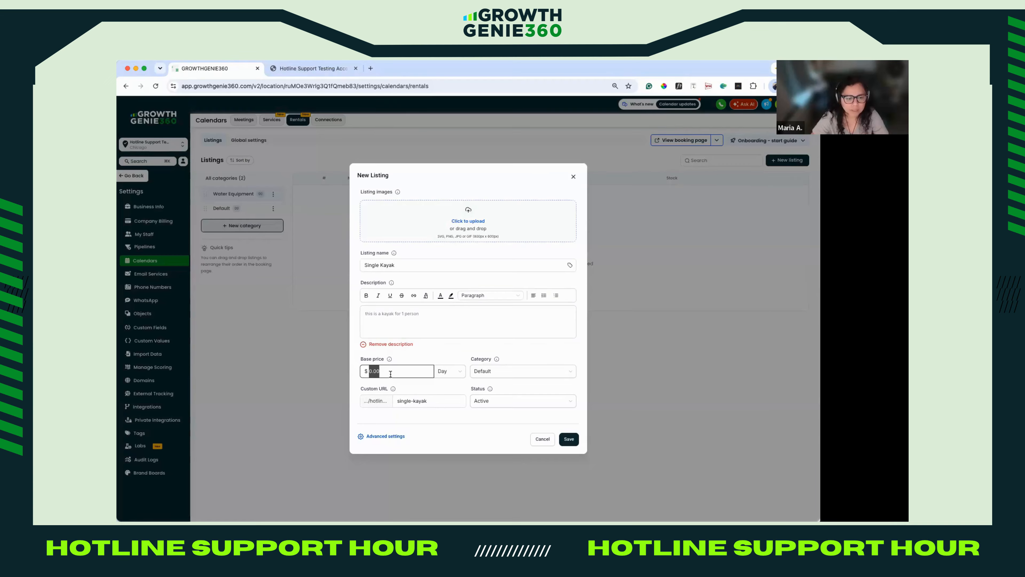
{"action": "type", "text": "40"}
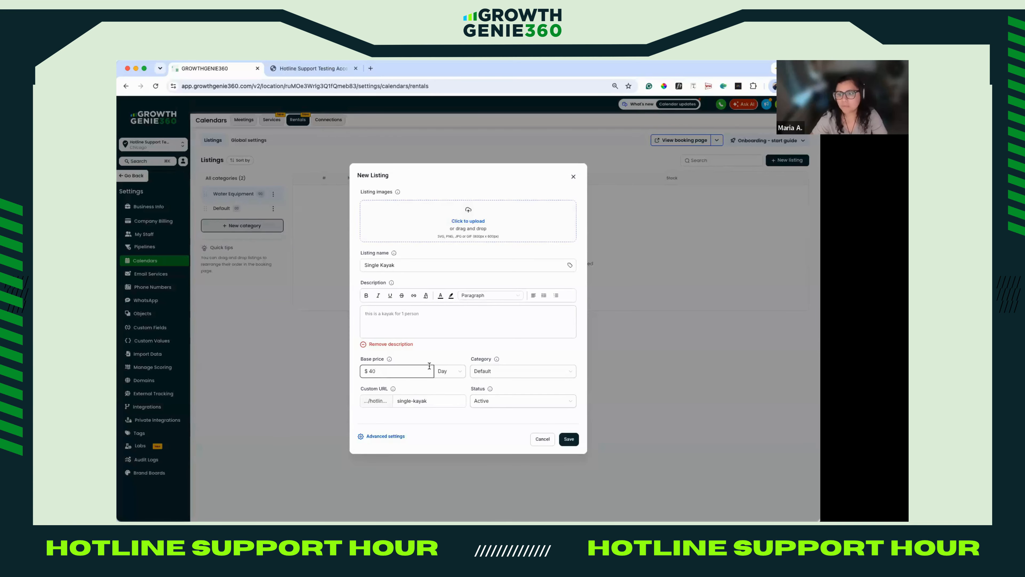
{"action": "left_click", "coordinate": [422, 362]}
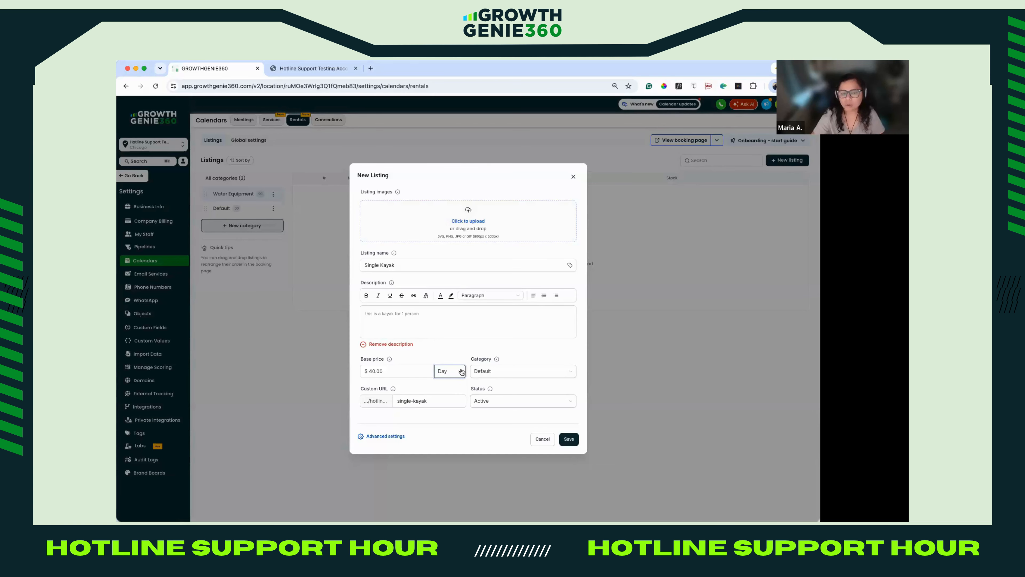
{"action": "left_click", "coordinate": [445, 372]}
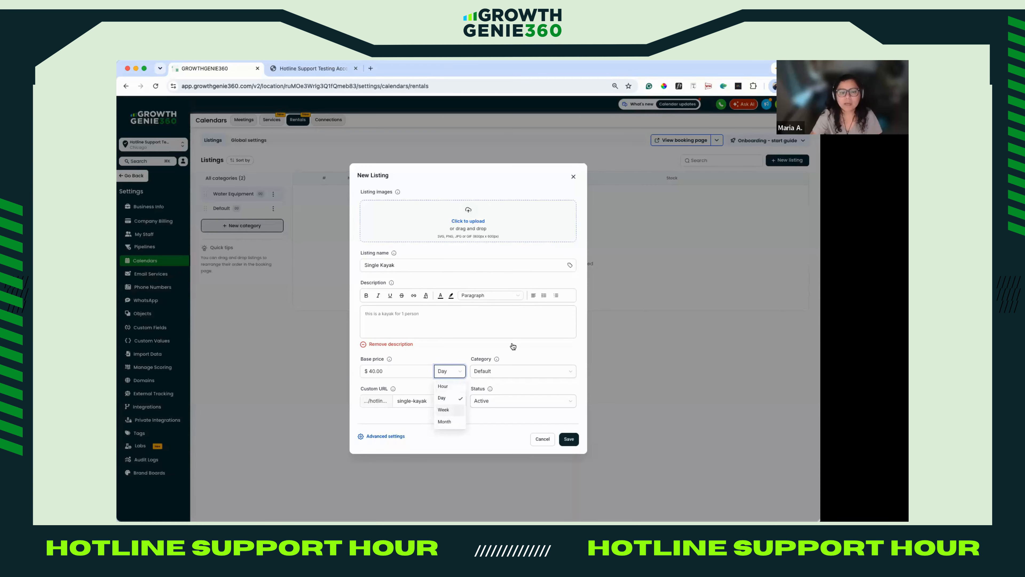
Assign the listing to the Water Equipment category, keeping the custom URL single-kayak and the Active status.
{"action": "left_click", "coordinate": [490, 371]}
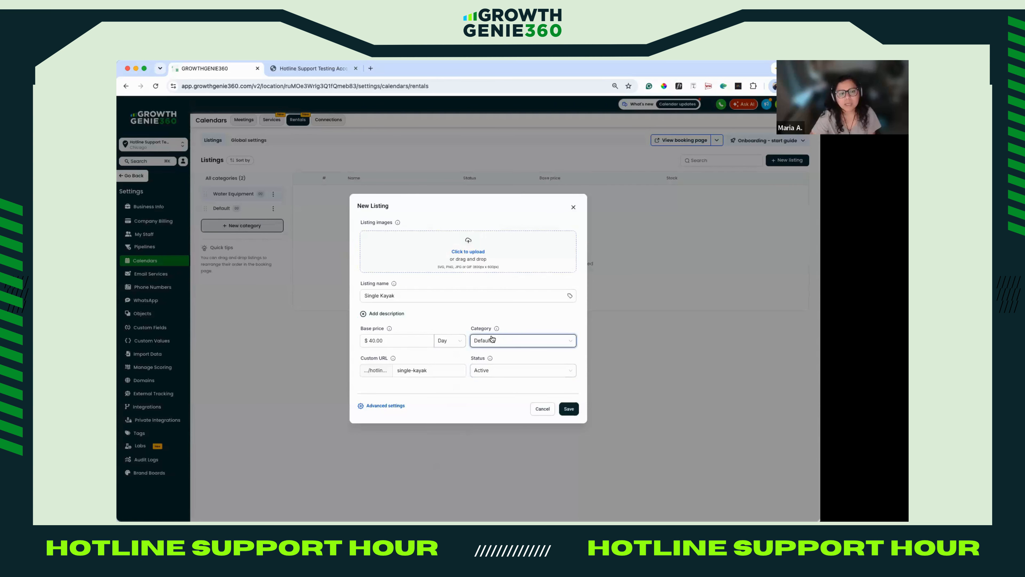
{"action": "left_click", "coordinate": [504, 341]}
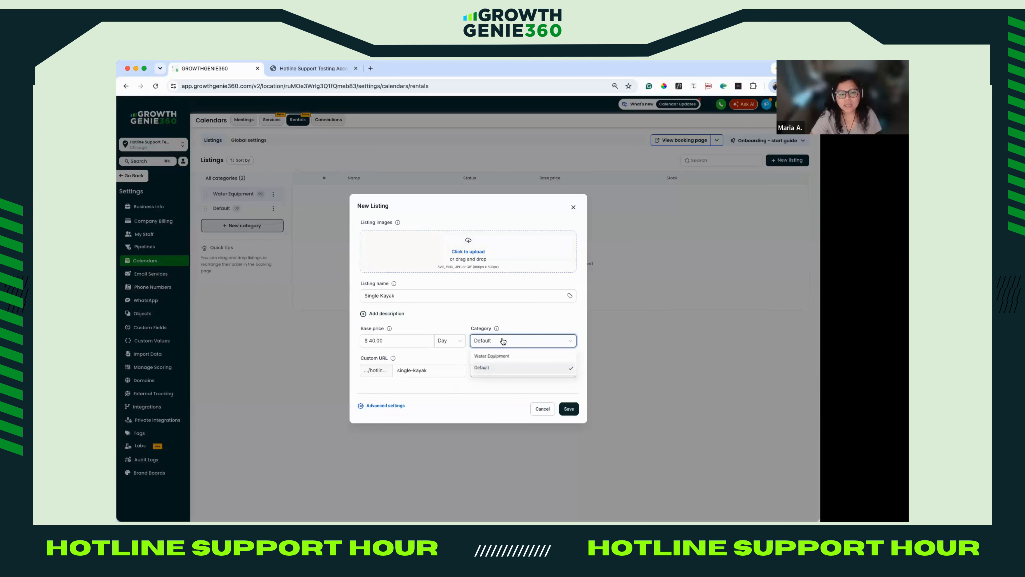
{"action": "left_click", "coordinate": [503, 355]}
{"action": "left_click", "coordinate": [365, 314]}
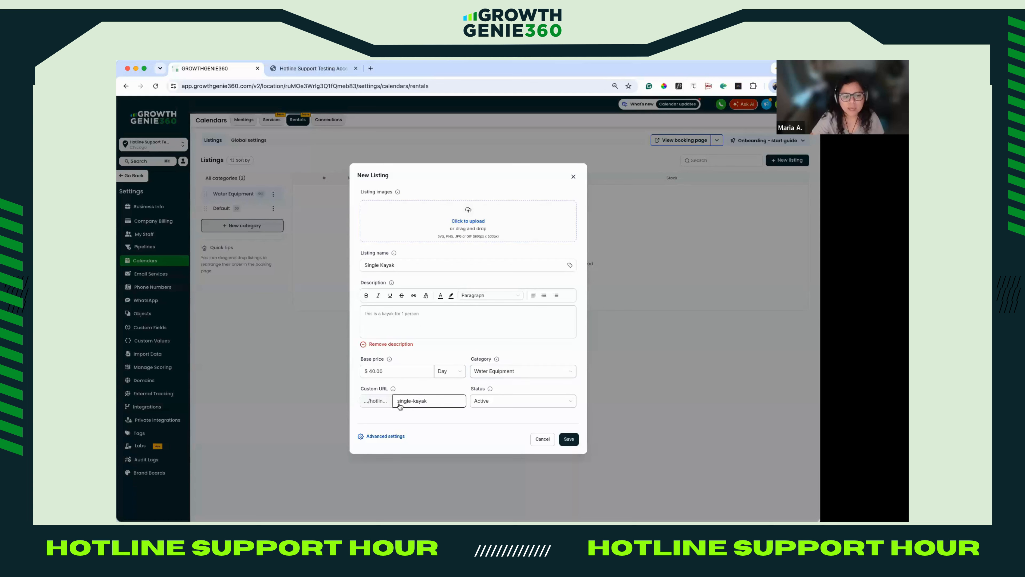
{"action": "left_click", "coordinate": [396, 403]}
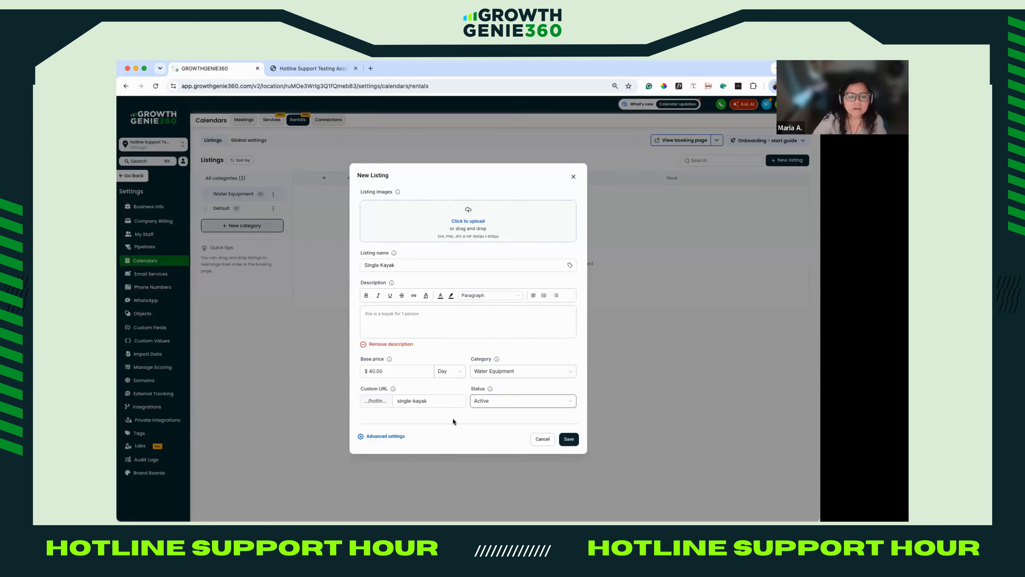
{"action": "left_click", "coordinate": [488, 403]}
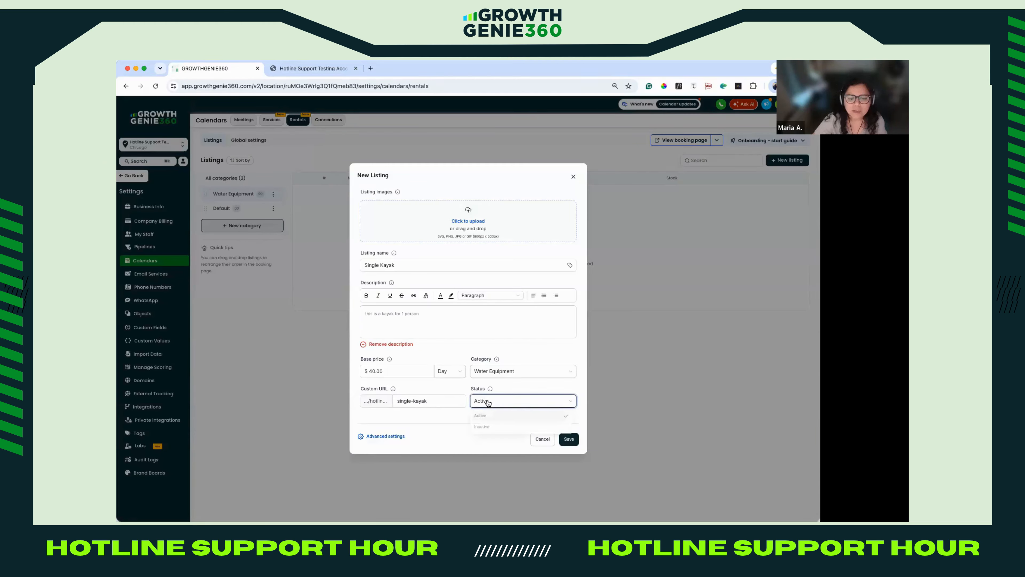
{"action": "left_click", "coordinate": [439, 427]}
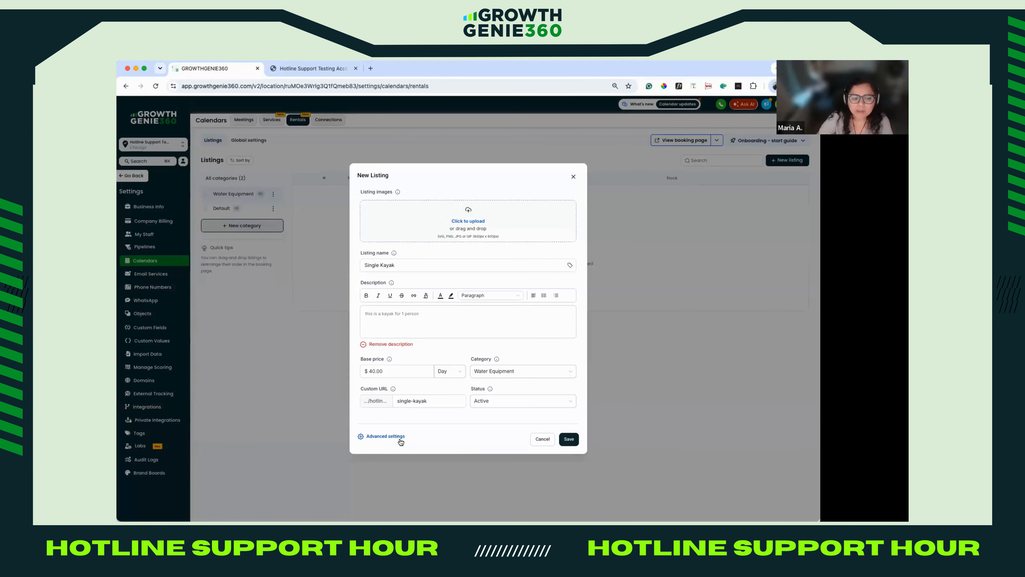
Open the Single Kayak listing's advanced settings and enable its listing-specific form.
{"action": "left_click", "coordinate": [386, 436]}
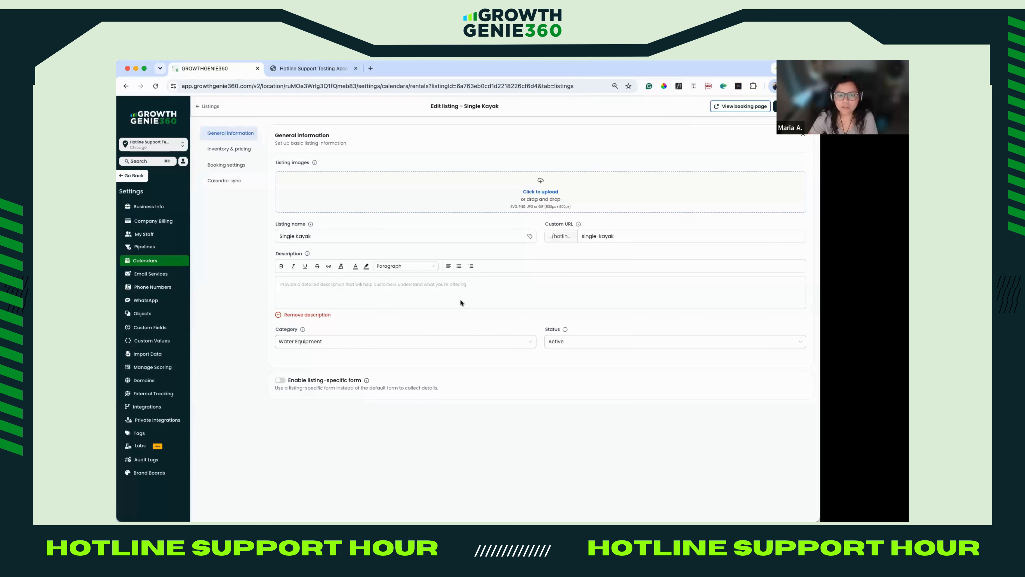
{"action": "left_click", "coordinate": [281, 382]}
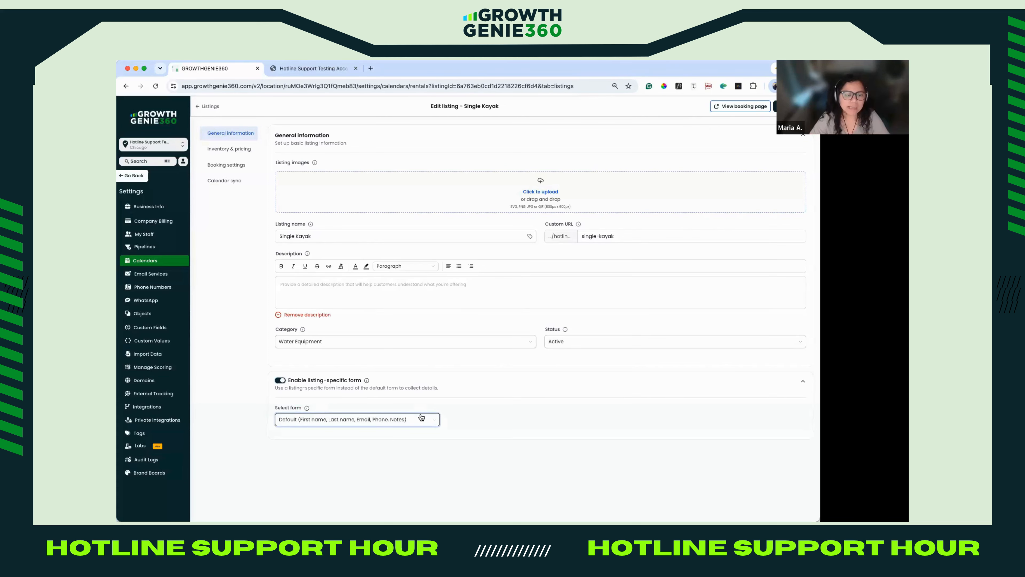
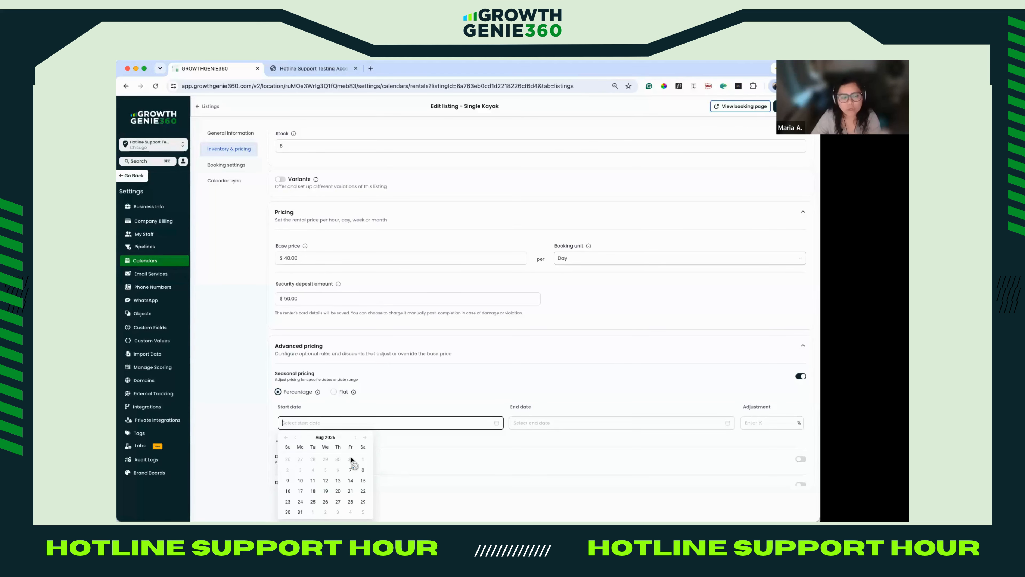
Examine the seasonal pricing fields: the start date calendar across months, the end date calendar and the adjustment amount.
{"action": "left_click", "coordinate": [288, 438]}
{"action": "left_click", "coordinate": [288, 437]}
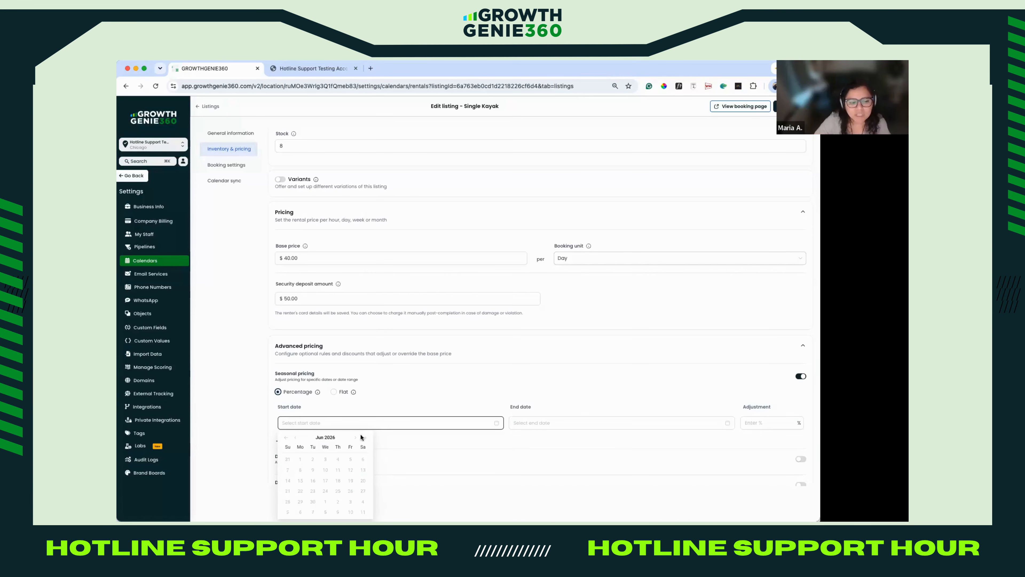
{"action": "left_click", "coordinate": [356, 438]}
{"action": "left_click", "coordinate": [356, 438]}
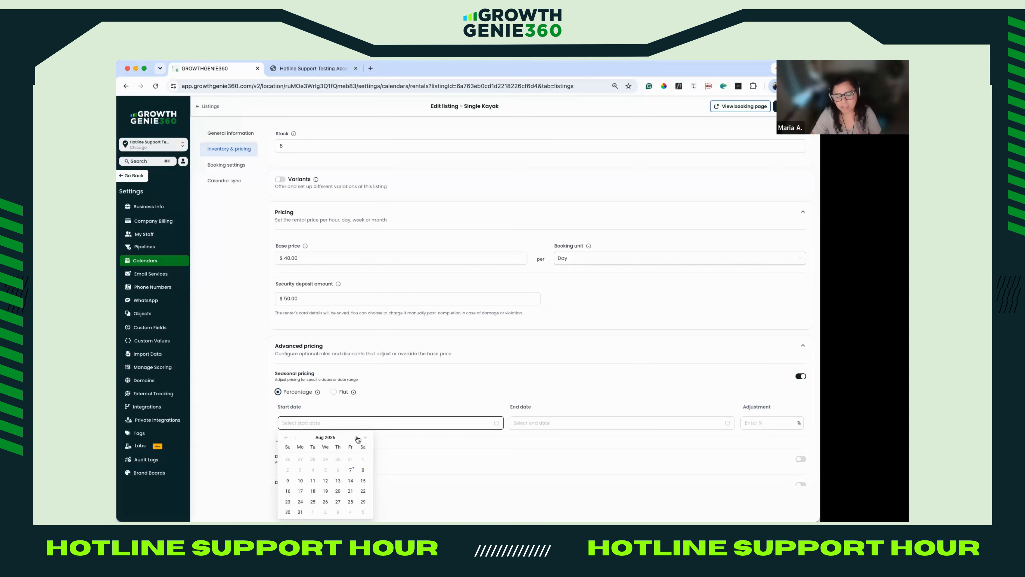
{"action": "left_click", "coordinate": [377, 393]}
{"action": "left_click", "coordinate": [539, 422]}
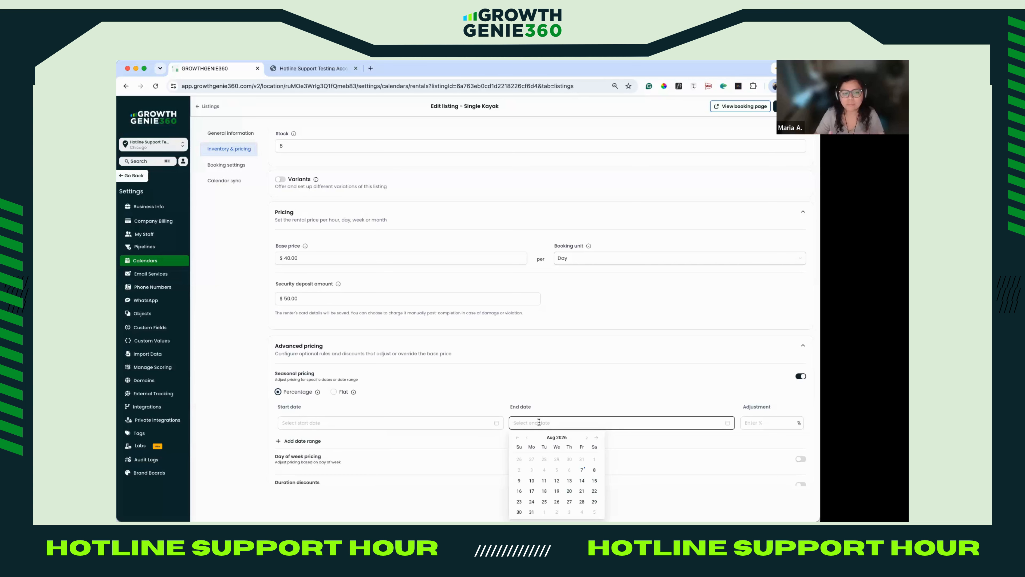
{"action": "left_click", "coordinate": [775, 421]}
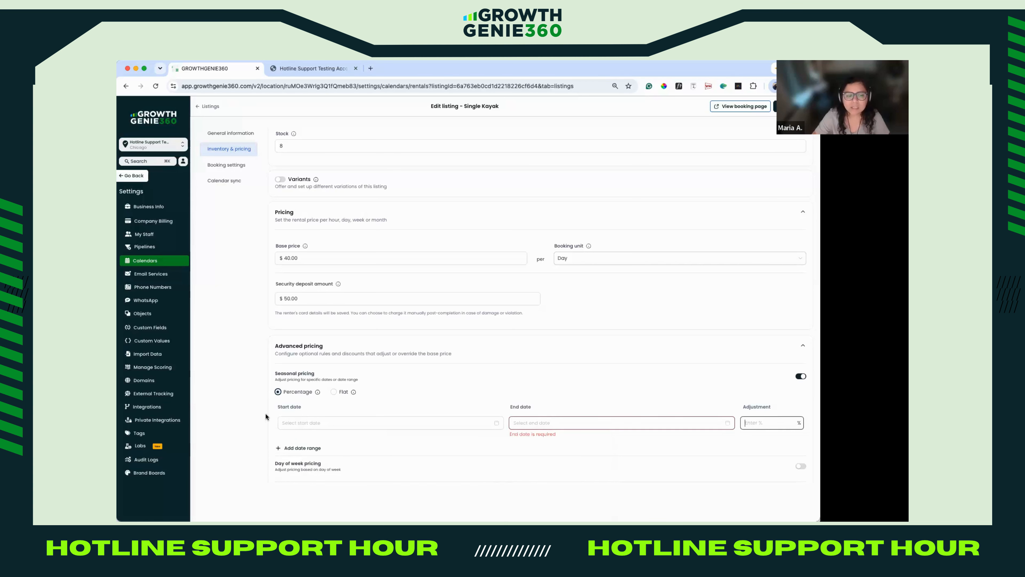
Try the Percentage and Flat adjustment types for seasonal pricing, leaving Percentage selected.
{"action": "left_click", "coordinate": [289, 396]}
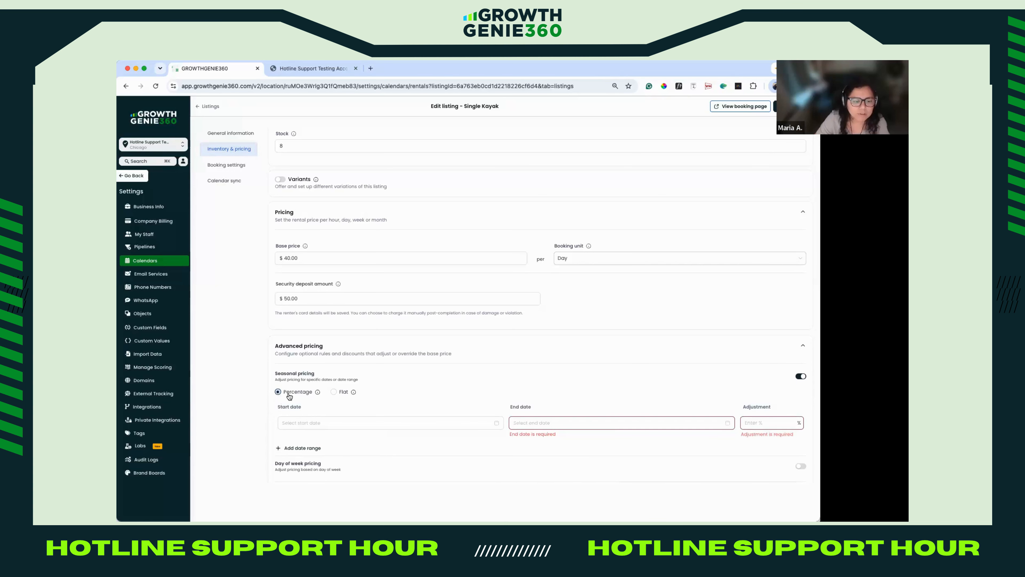
{"action": "left_click", "coordinate": [335, 393]}
{"action": "left_click", "coordinate": [279, 392]}
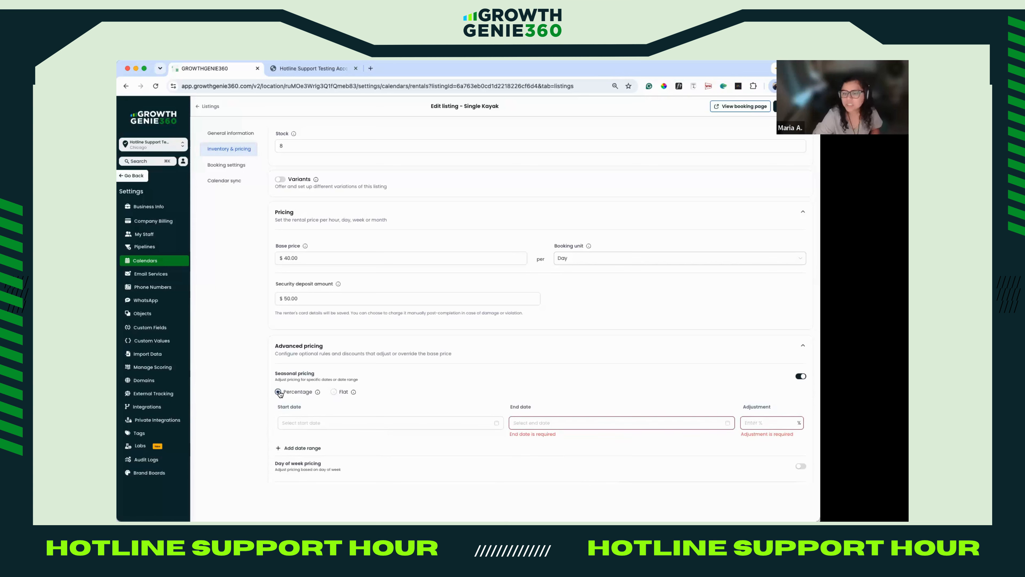
{"action": "left_click", "coordinate": [339, 393]}
{"action": "left_click", "coordinate": [285, 395]}
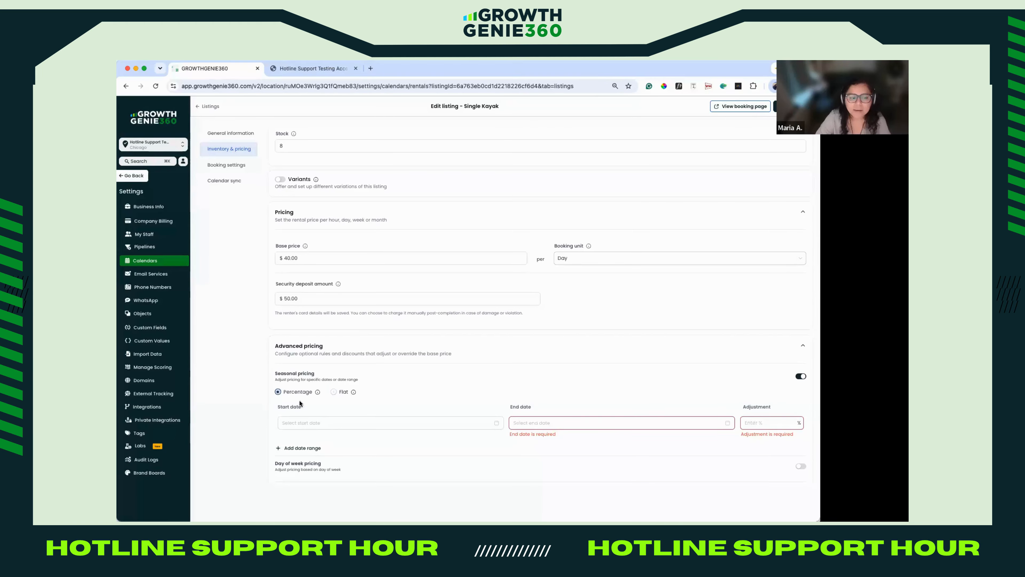
Add a second date range to seasonal pricing, and turn seasonal pricing off.
{"action": "left_click", "coordinate": [303, 448]}
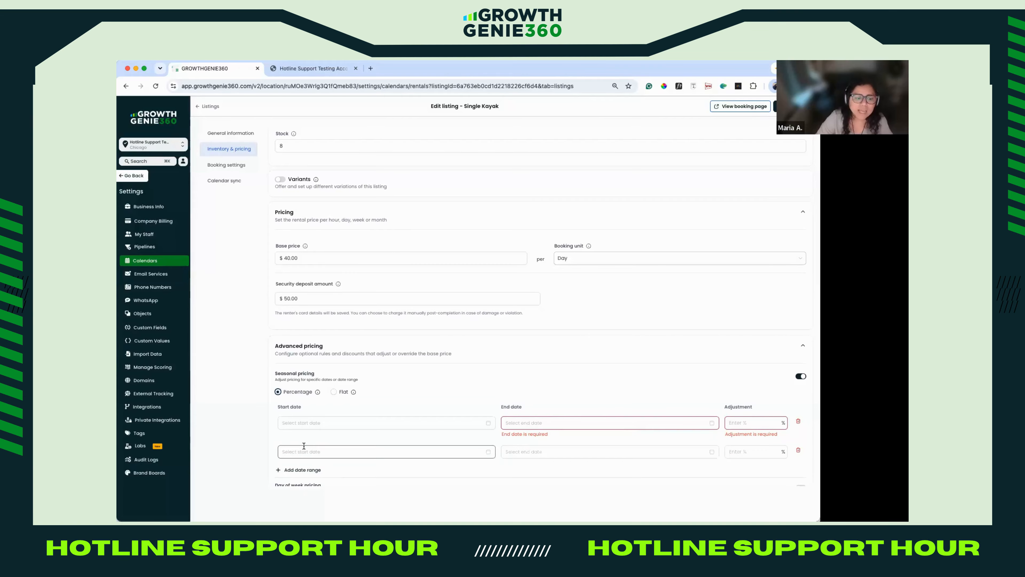
{"action": "scroll", "coordinate": [287, 446], "scroll_direction": "down", "scroll_amount": 1}
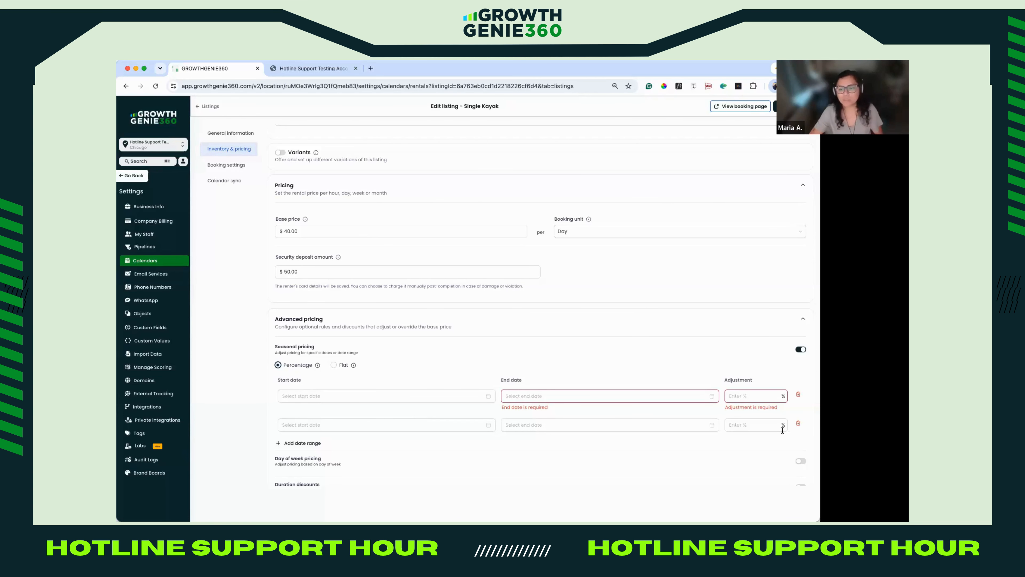
{"action": "left_click", "coordinate": [801, 349]}
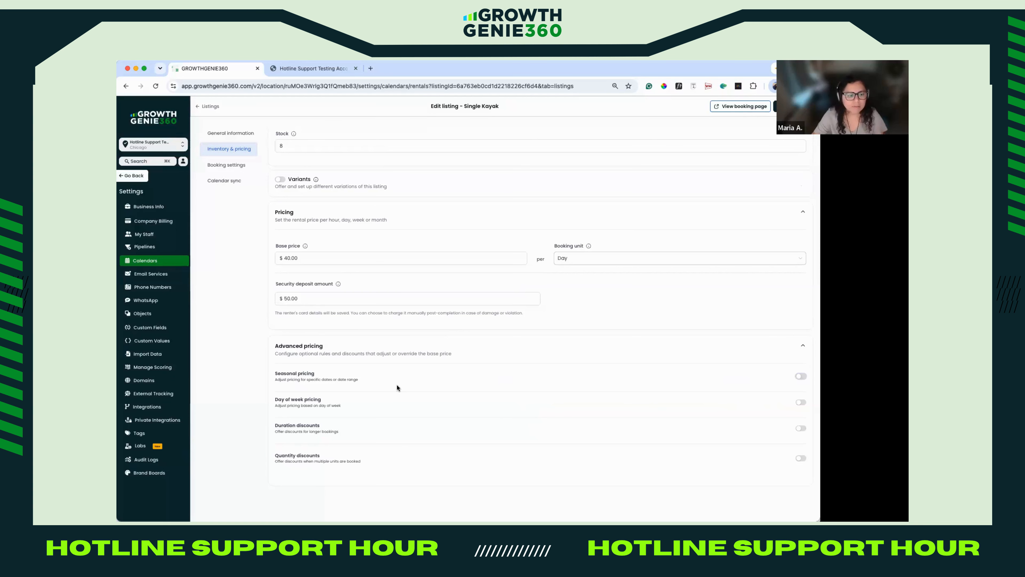
Enable day of week pricing and set the Monday and Tuesday adjustments to 40%.
{"action": "left_click", "coordinate": [801, 402]}
{"action": "scroll", "coordinate": [653, 419], "scroll_direction": "down", "scroll_amount": 1}
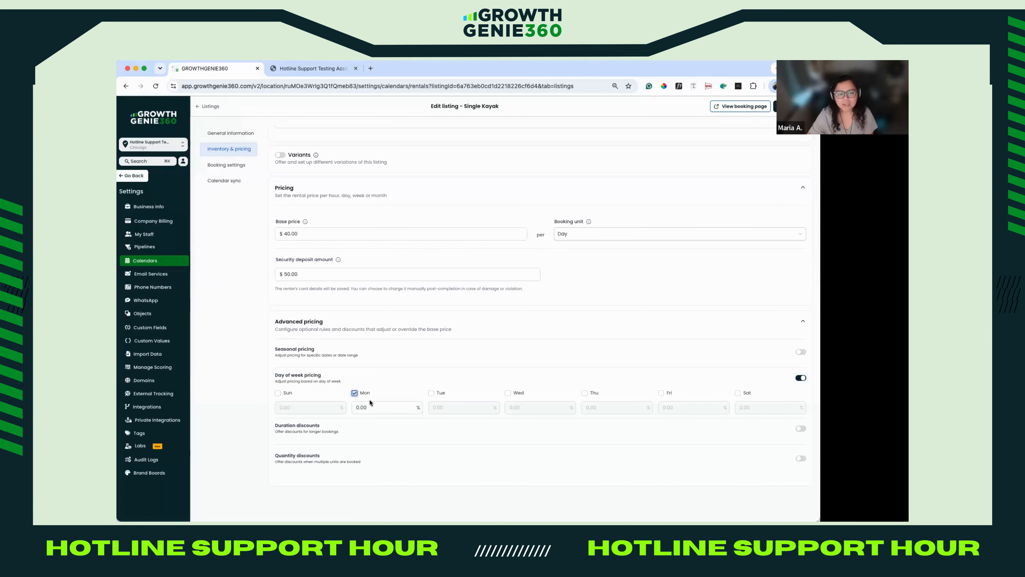
{"action": "double_click", "coordinate": [374, 407]}
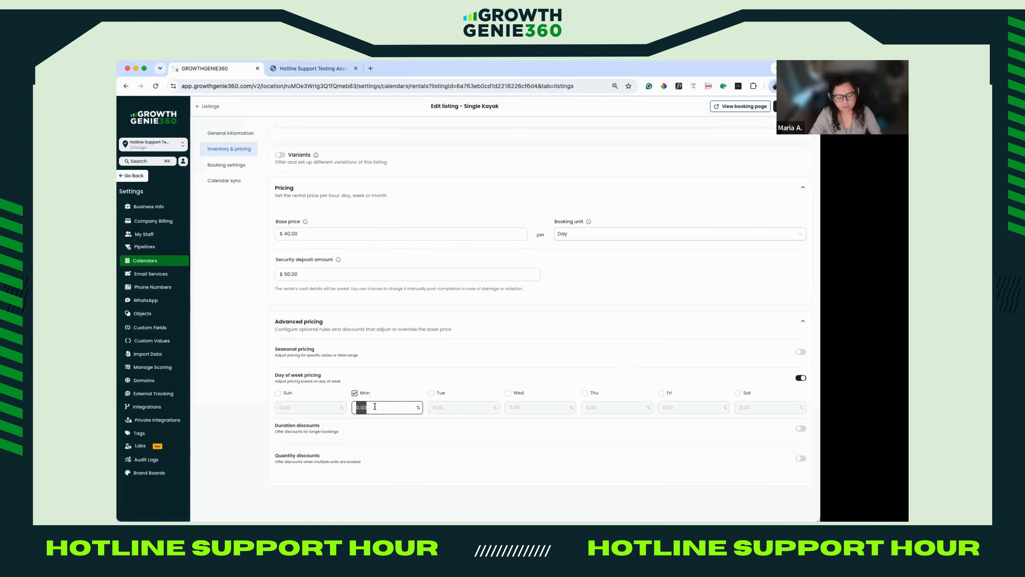
{"action": "type", "text": "40.00"}
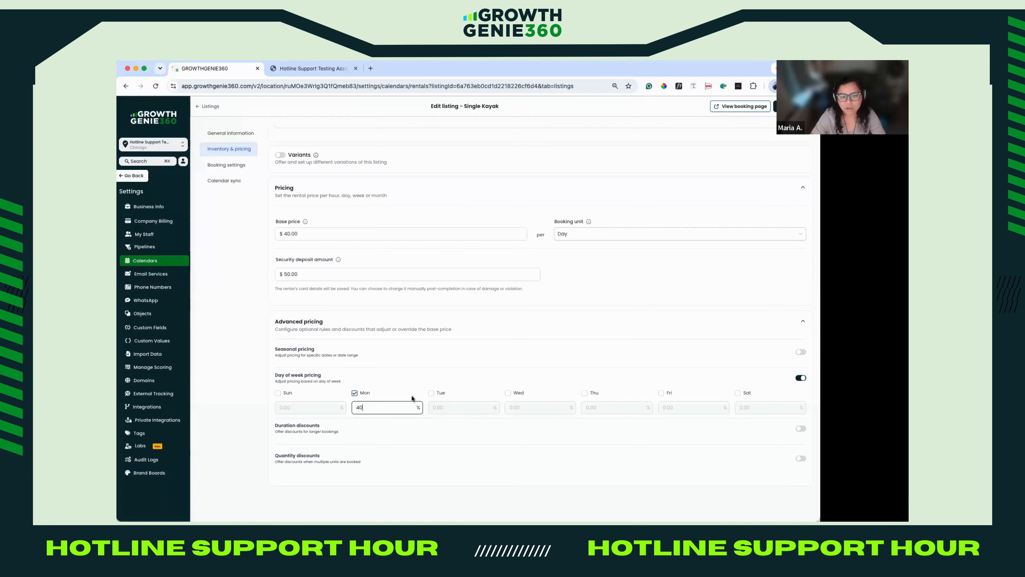
{"action": "left_click", "coordinate": [431, 393]}
{"action": "double_click", "coordinate": [445, 407]}
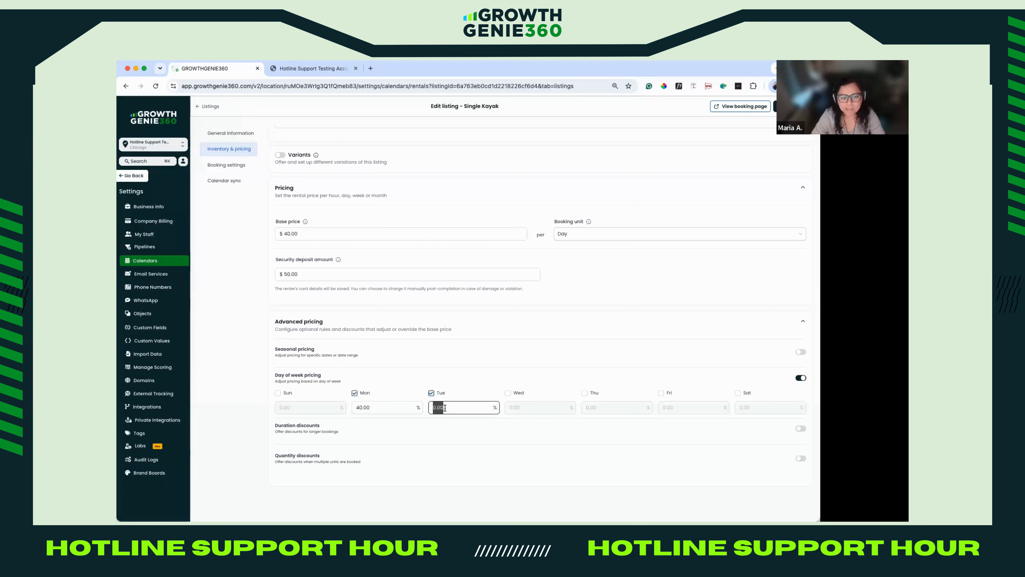
{"action": "type", "text": "40"}
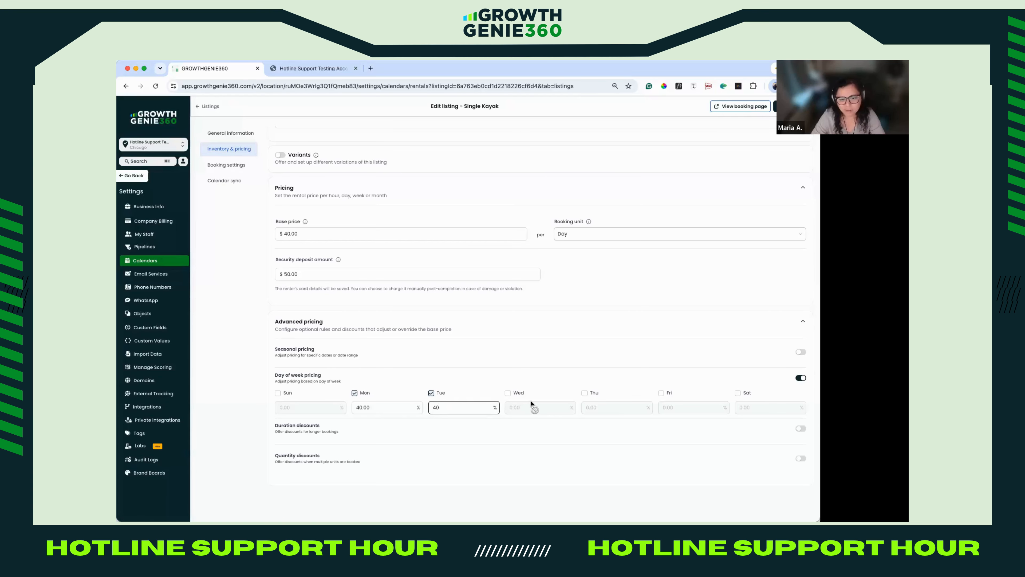
Include Friday and Saturday in the day of week pricing and reset the Tuesday and Monday adjustments to 0%.
{"action": "left_click", "coordinate": [661, 394]}
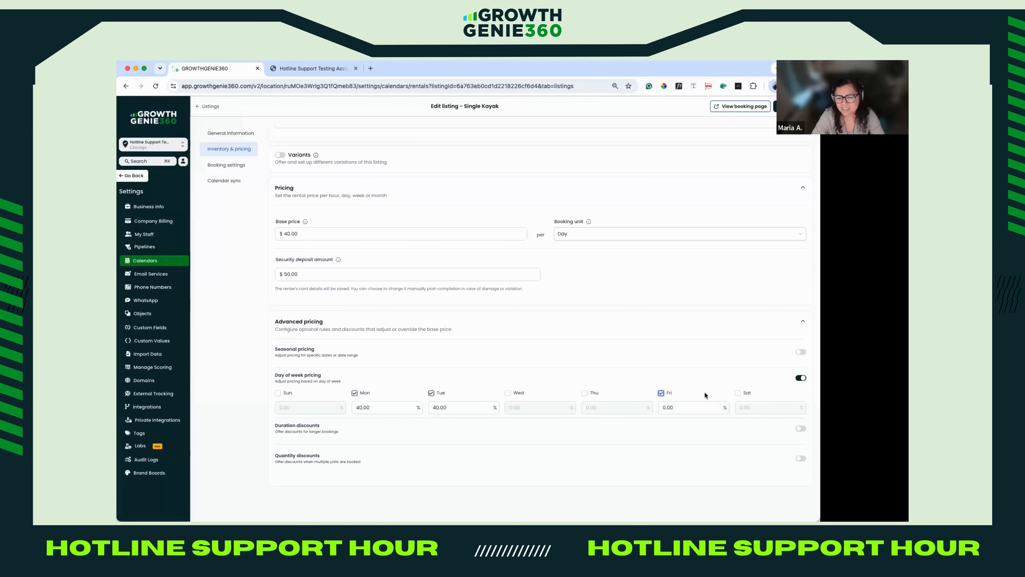
{"action": "left_click", "coordinate": [739, 393]}
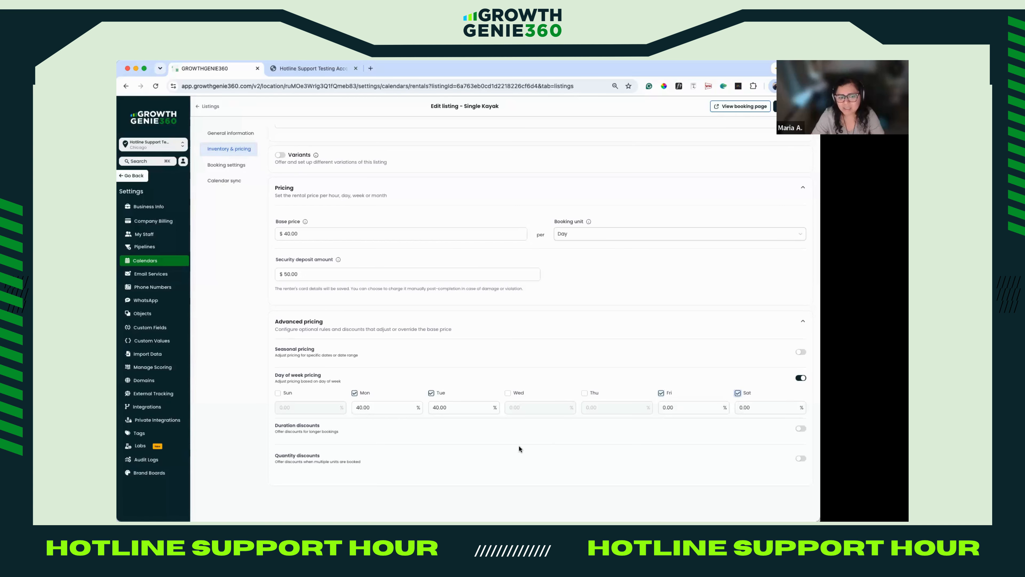
{"action": "double_click", "coordinate": [453, 408]}
{"action": "type", "text": "0"}
{"action": "left_click", "coordinate": [384, 409]}
{"action": "double_click", "coordinate": [384, 410]}
{"action": "type", "text": "0"}
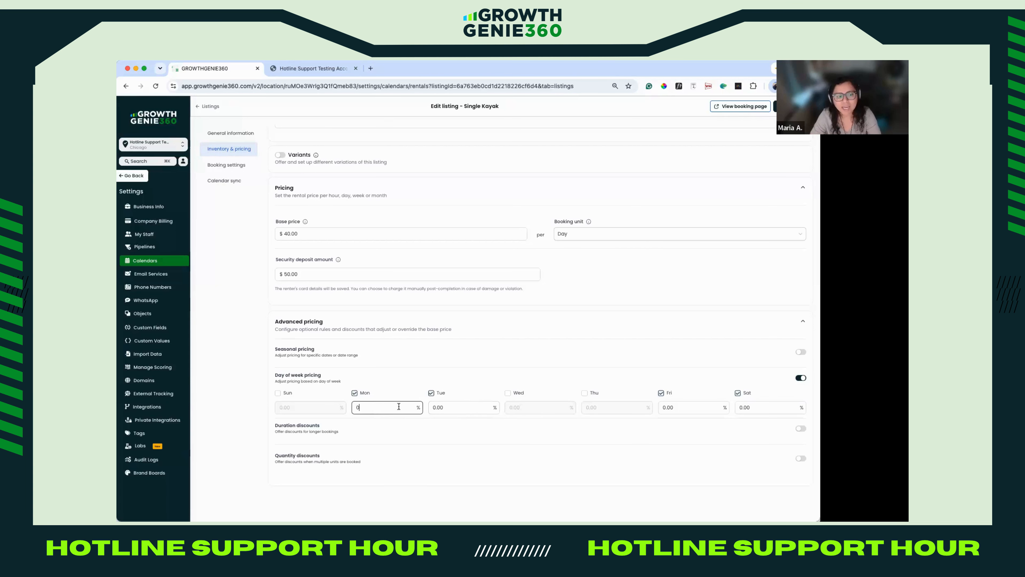
{"action": "left_click", "coordinate": [457, 428]}
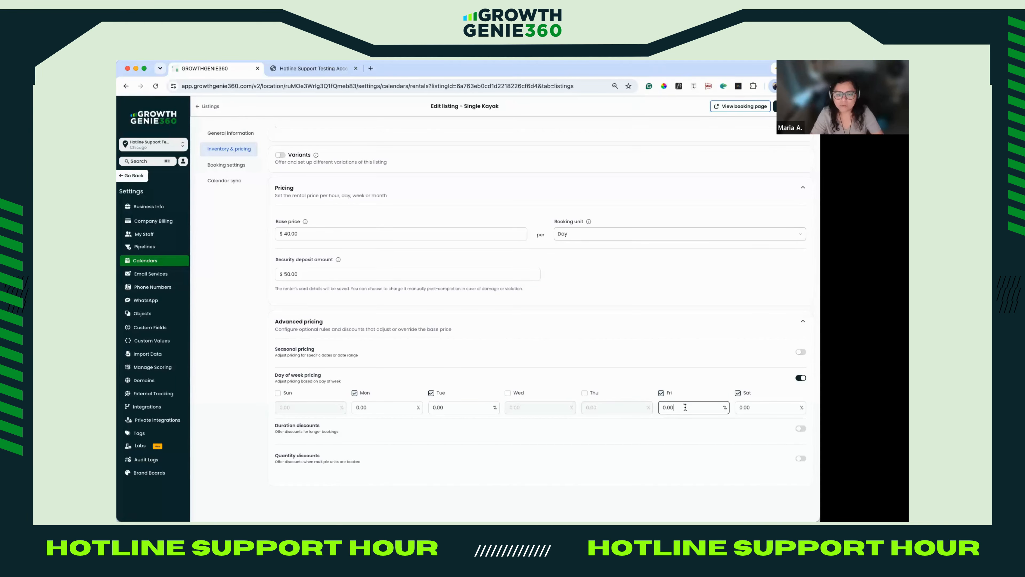
Set the day of week adjustment to 10% for Friday and 20% for Saturday.
{"action": "double_click", "coordinate": [686, 407]}
{"action": "type", "text": "10"}
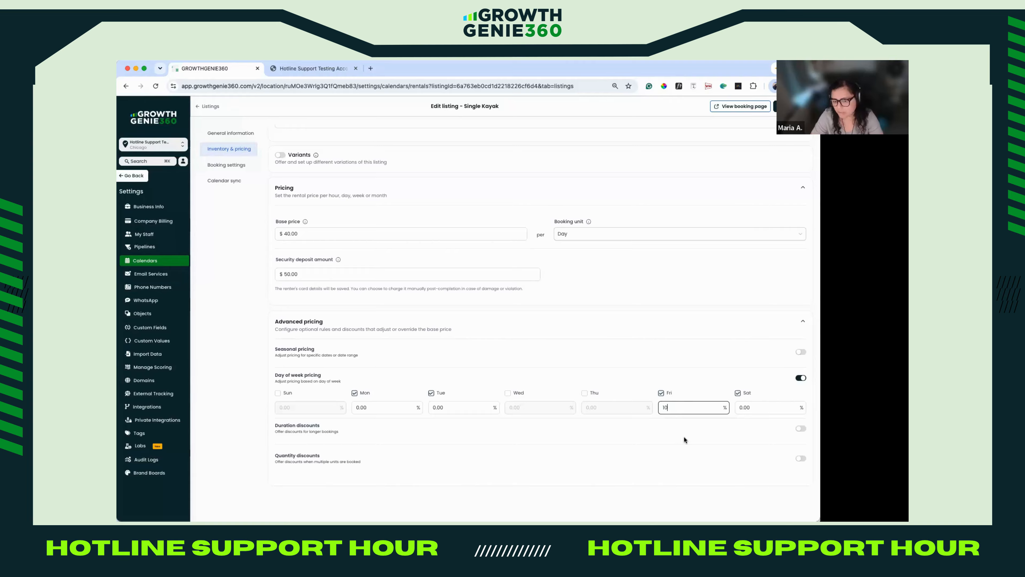
{"action": "double_click", "coordinate": [753, 402]}
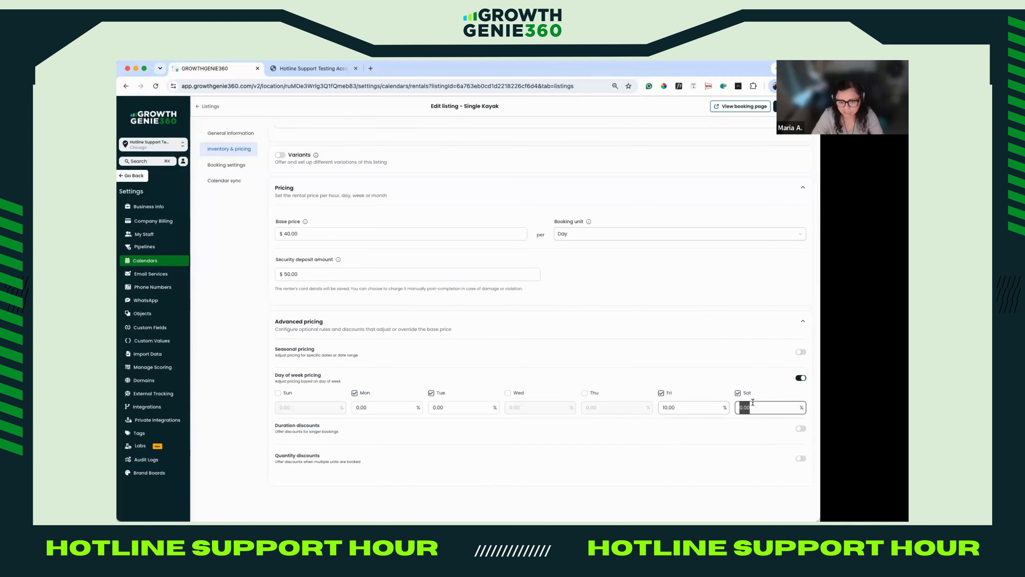
{"action": "type", "text": "20"}
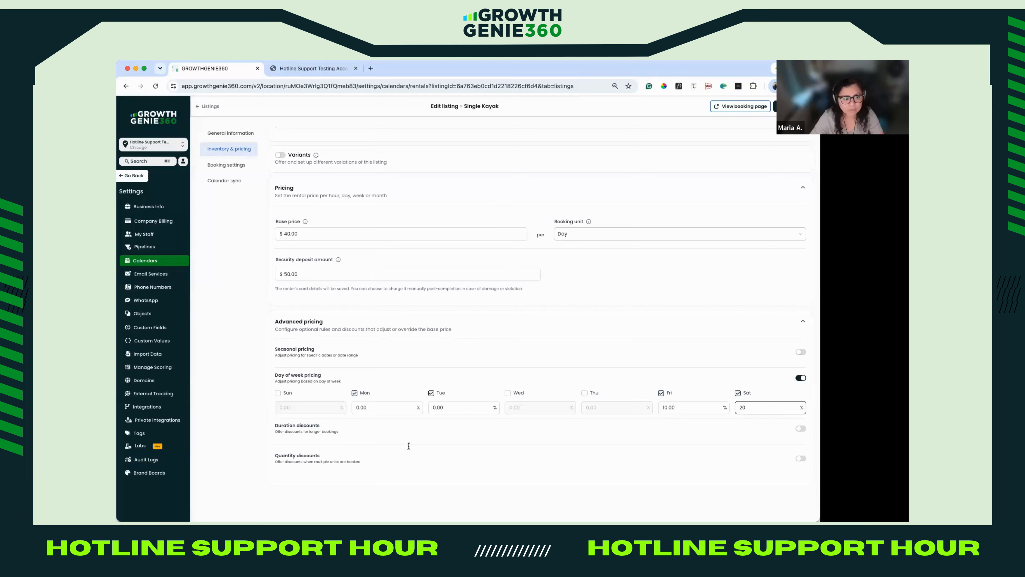
Include Sunday with a 20% adjustment, and turn day of week pricing off.
{"action": "left_click", "coordinate": [277, 392]}
{"action": "left_click", "coordinate": [306, 408]}
{"action": "double_click", "coordinate": [306, 408]}
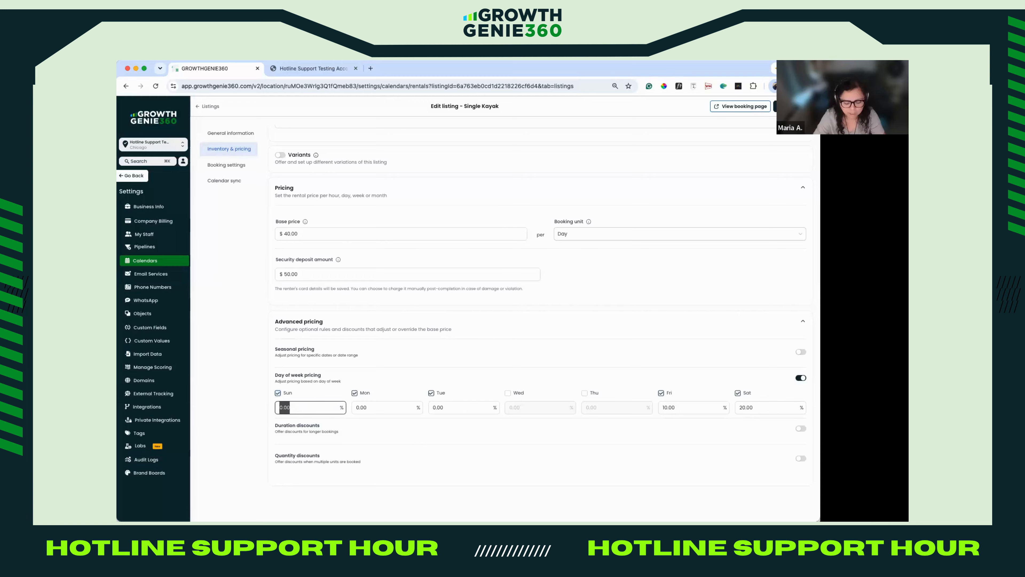
{"action": "type", "text": "20"}
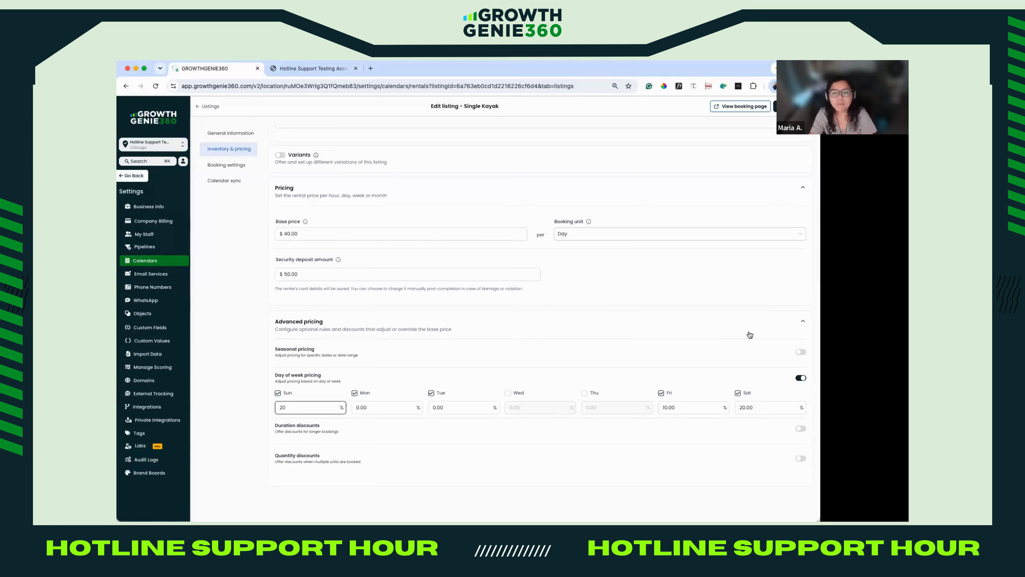
{"action": "left_click", "coordinate": [801, 379]}
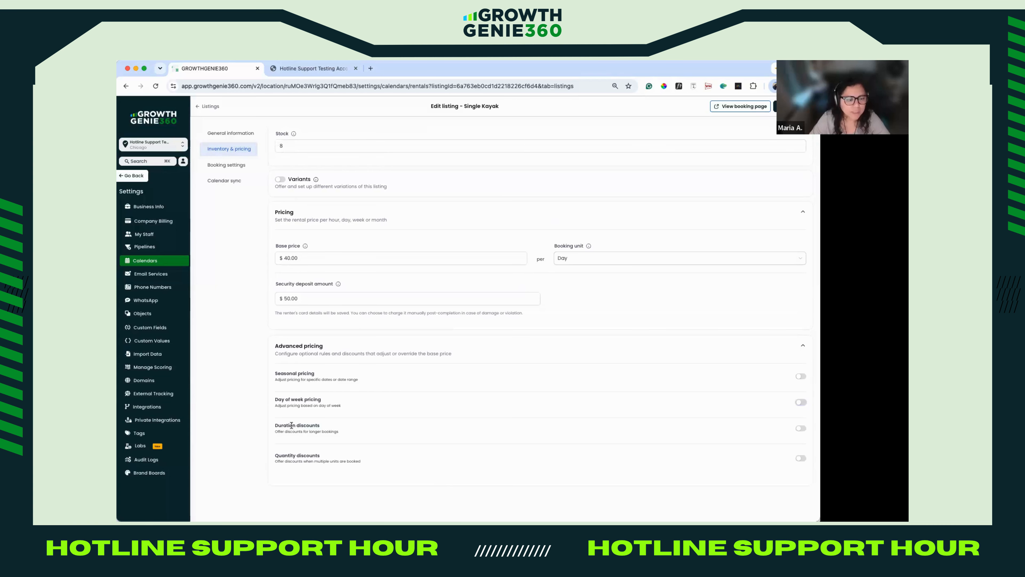
Enable duration discounts and set a 10% discount for a minimum duration of 60 days.
{"action": "left_click", "coordinate": [801, 429]}
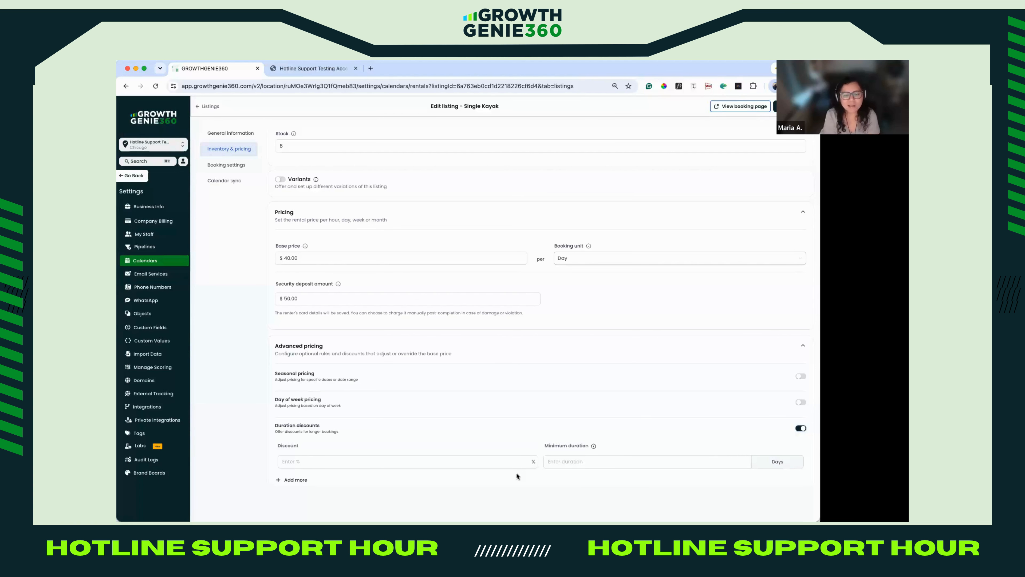
{"action": "left_click", "coordinate": [482, 463]}
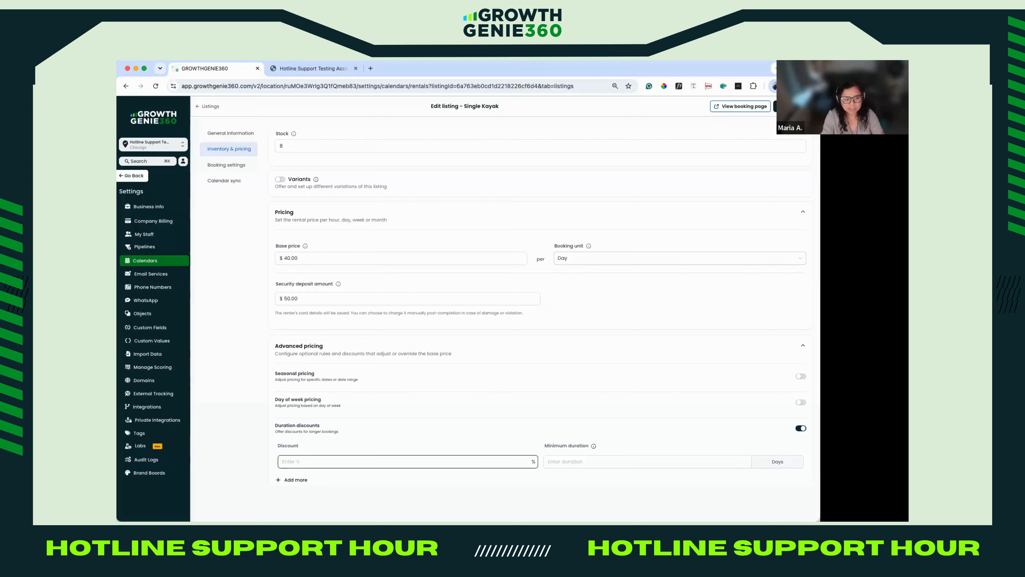
{"action": "type", "text": "10"}
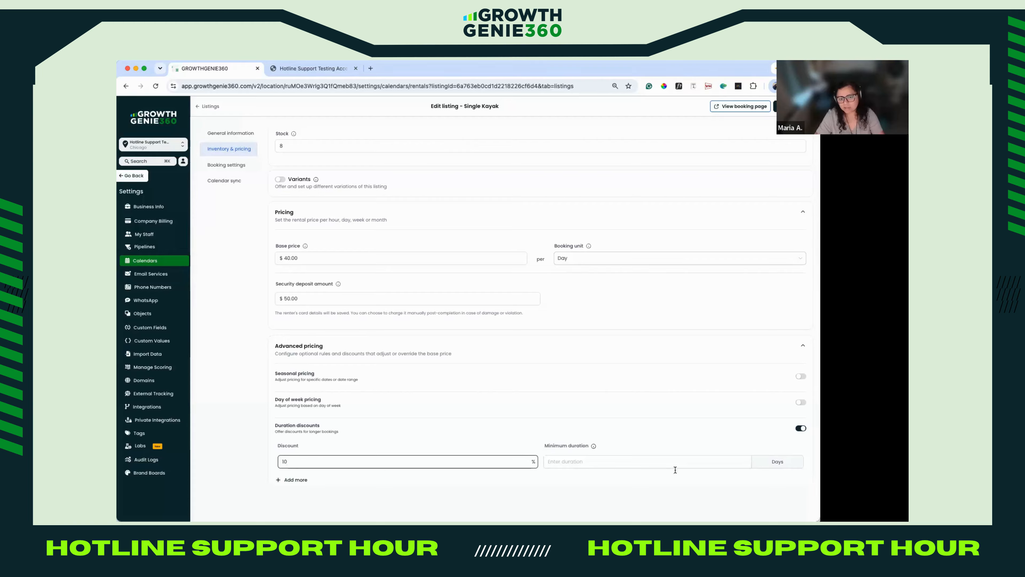
{"action": "key", "text": "Tab"}
{"action": "left_click", "coordinate": [764, 456]}
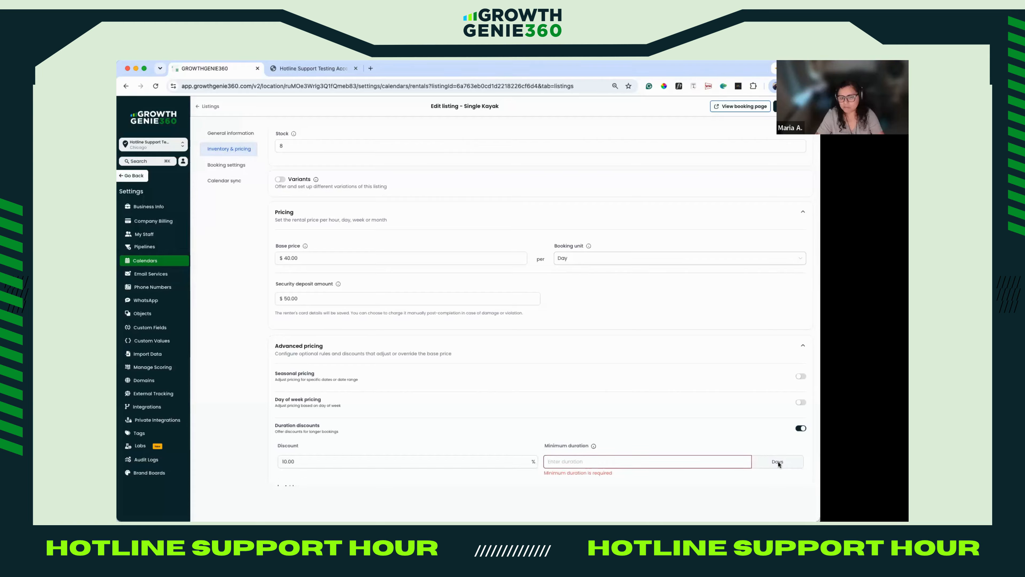
{"action": "left_click", "coordinate": [655, 463]}
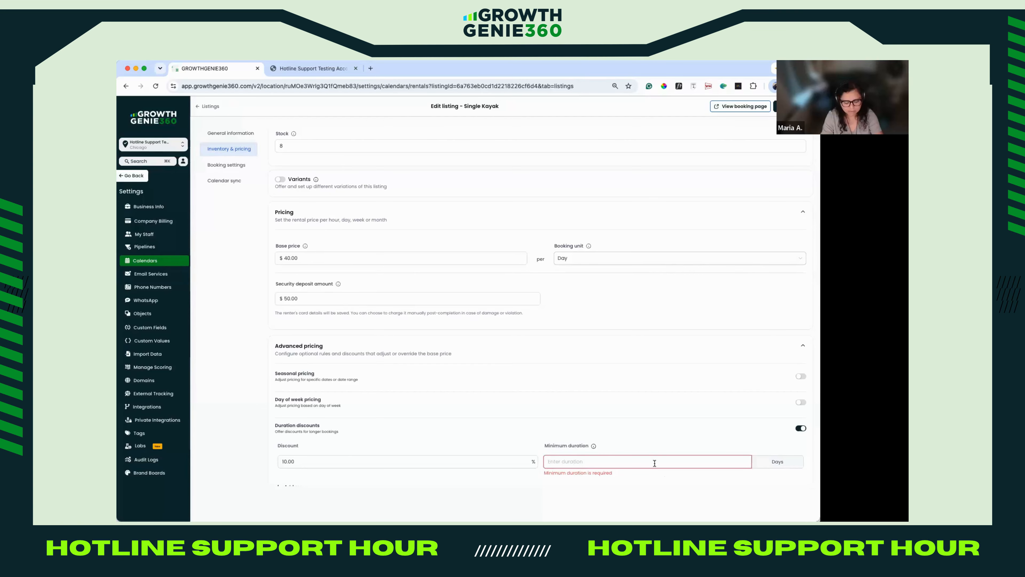
{"action": "type", "text": "60"}
{"action": "left_click", "coordinate": [769, 440]}
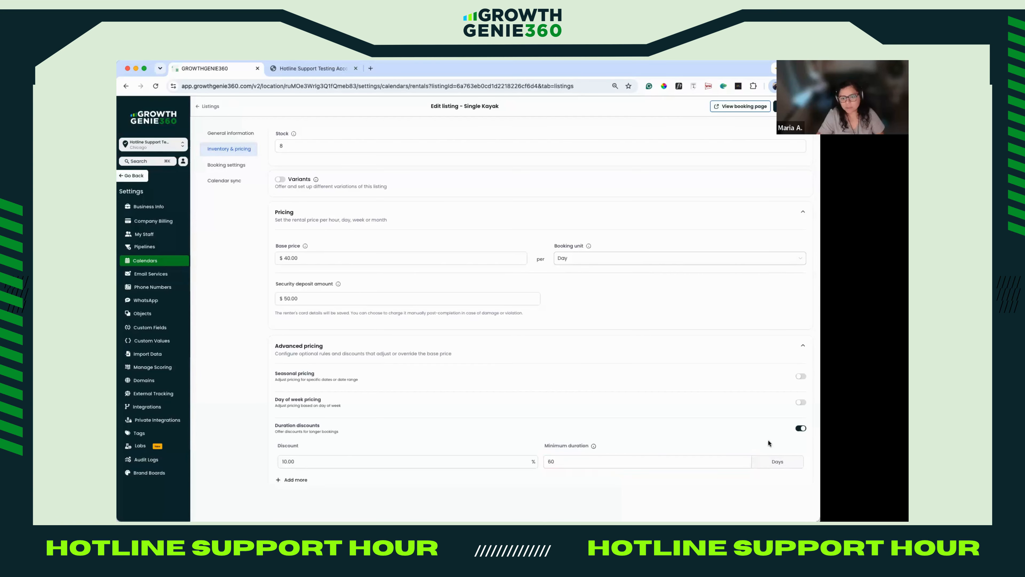
Add a second duration discount of 20% for a minimum duration of 90 days.
{"action": "scroll", "coordinate": [446, 483], "scroll_direction": "down", "scroll_amount": 2}
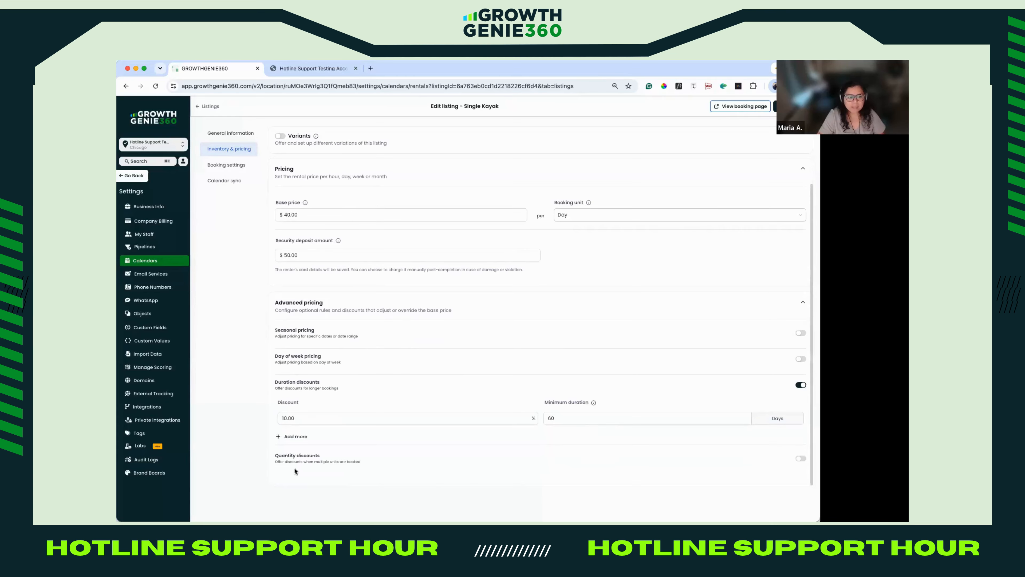
{"action": "left_click", "coordinate": [291, 436]}
{"action": "left_click", "coordinate": [540, 440]}
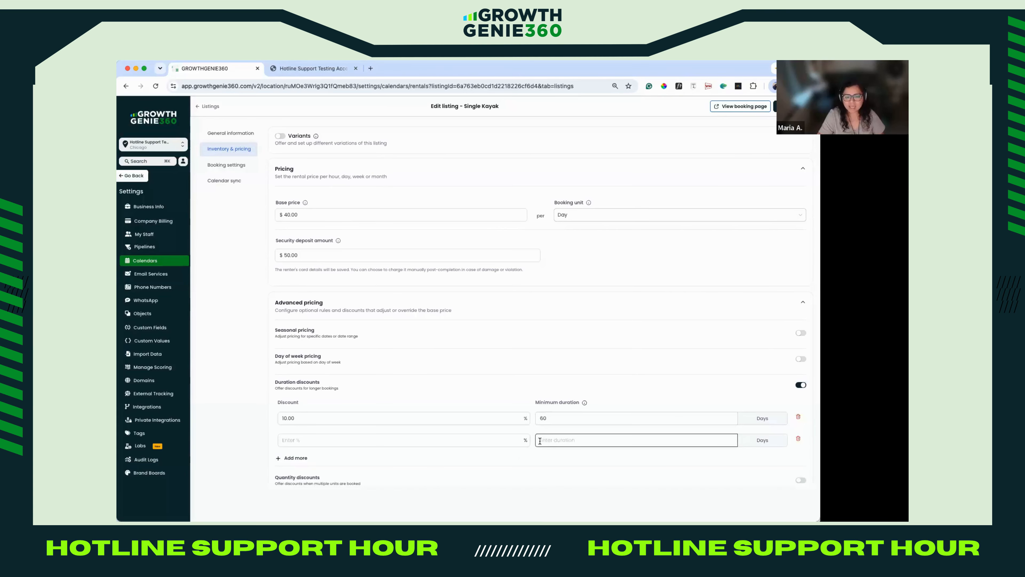
{"action": "type", "text": "90"}
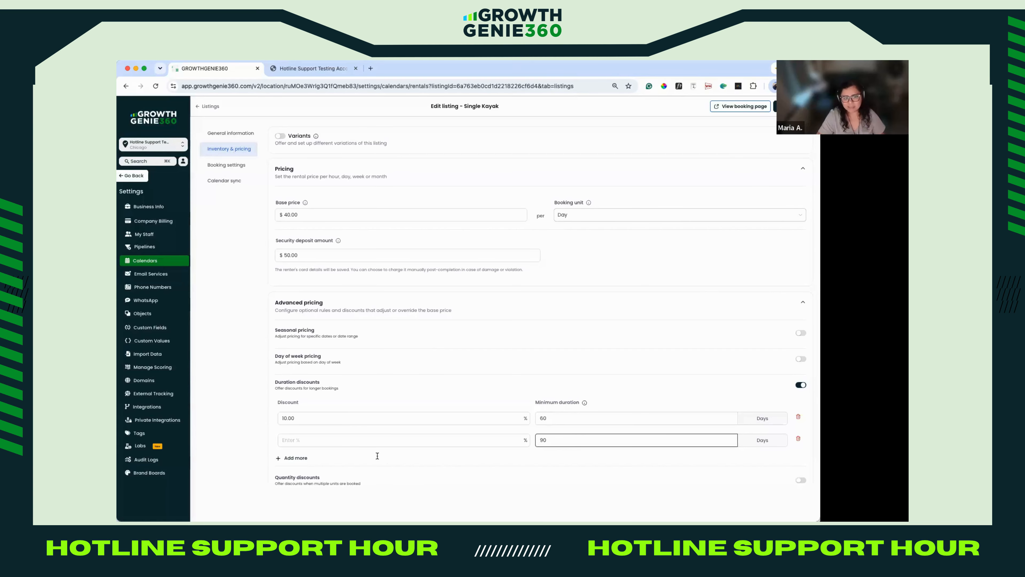
{"action": "left_click", "coordinate": [378, 441]}
{"action": "type", "text": "20"}
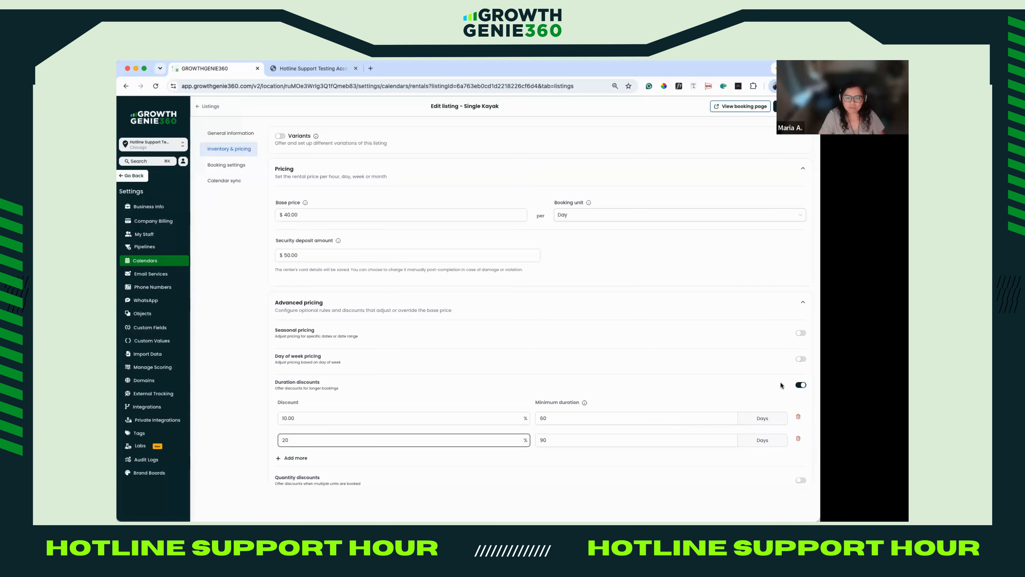
Turn duration discounts off, and enable quantity discounts with a 15% discount for a minimum quantity of 20.
{"action": "left_click", "coordinate": [801, 384]}
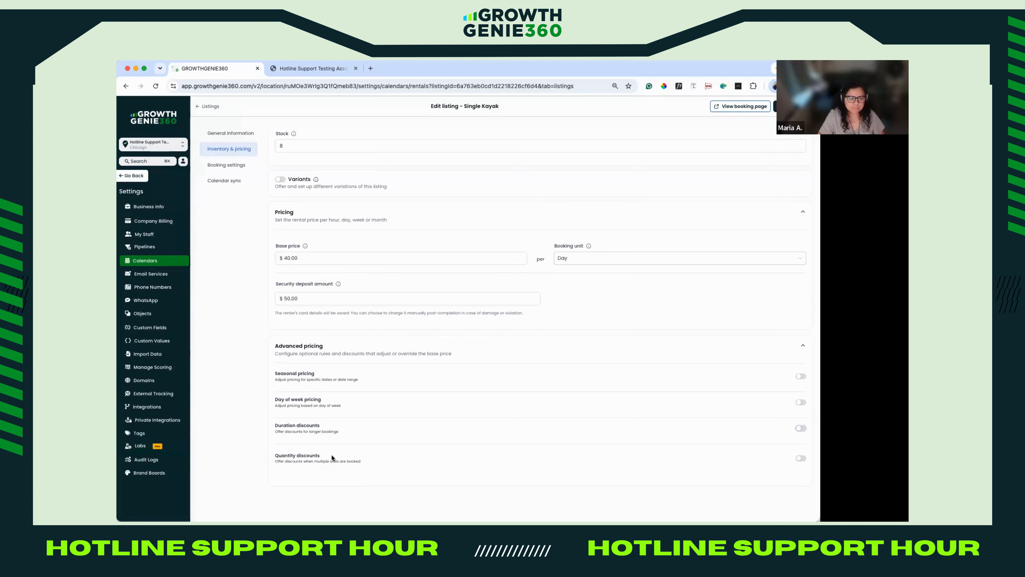
{"action": "left_click", "coordinate": [801, 461]}
{"action": "scroll", "coordinate": [546, 452], "scroll_direction": "down", "scroll_amount": 2}
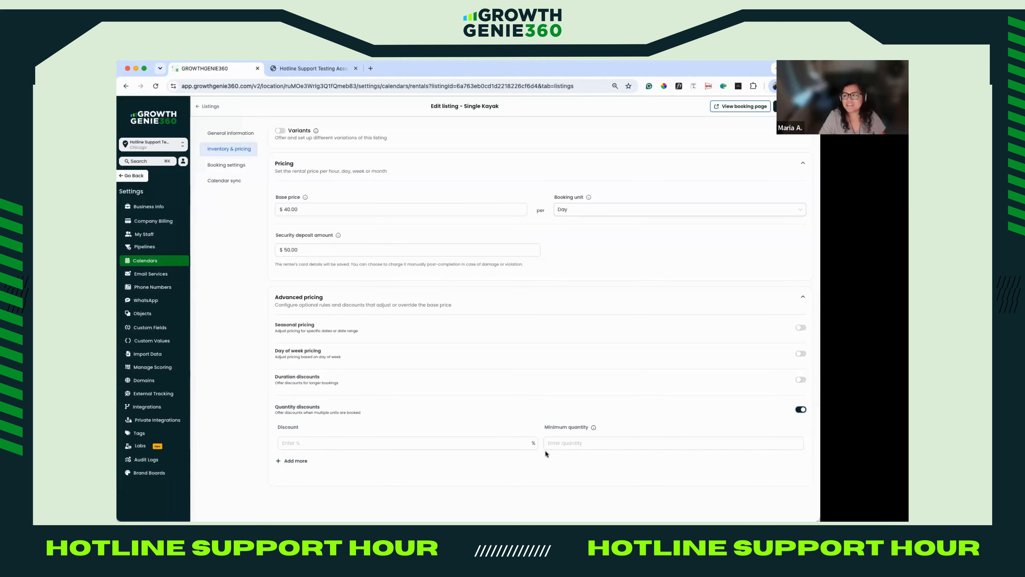
{"action": "left_click", "coordinate": [454, 441]}
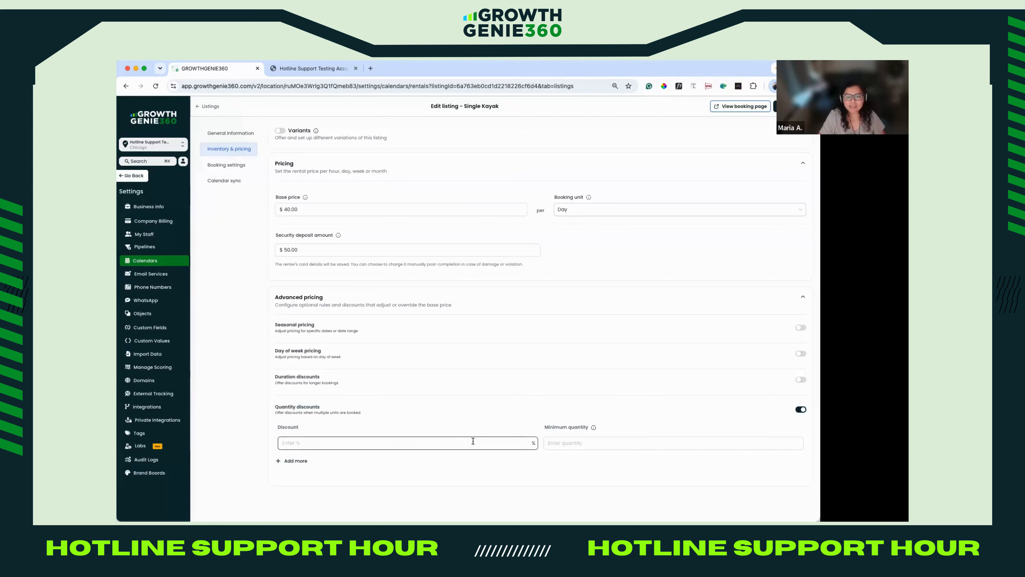
{"action": "left_click", "coordinate": [581, 441]}
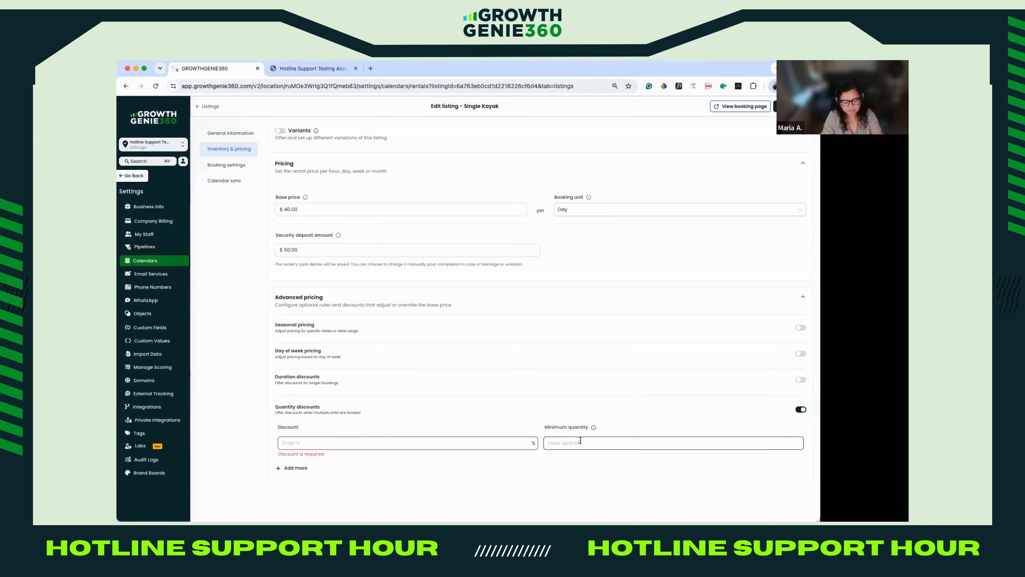
{"action": "type", "text": "20"}
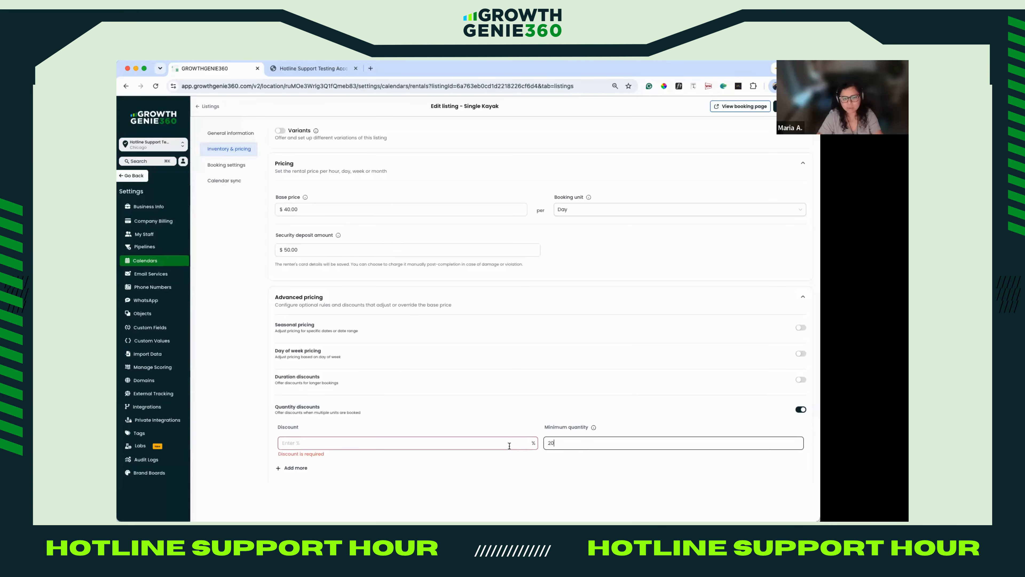
{"action": "left_click", "coordinate": [510, 446]}
{"action": "type", "text": "1"}
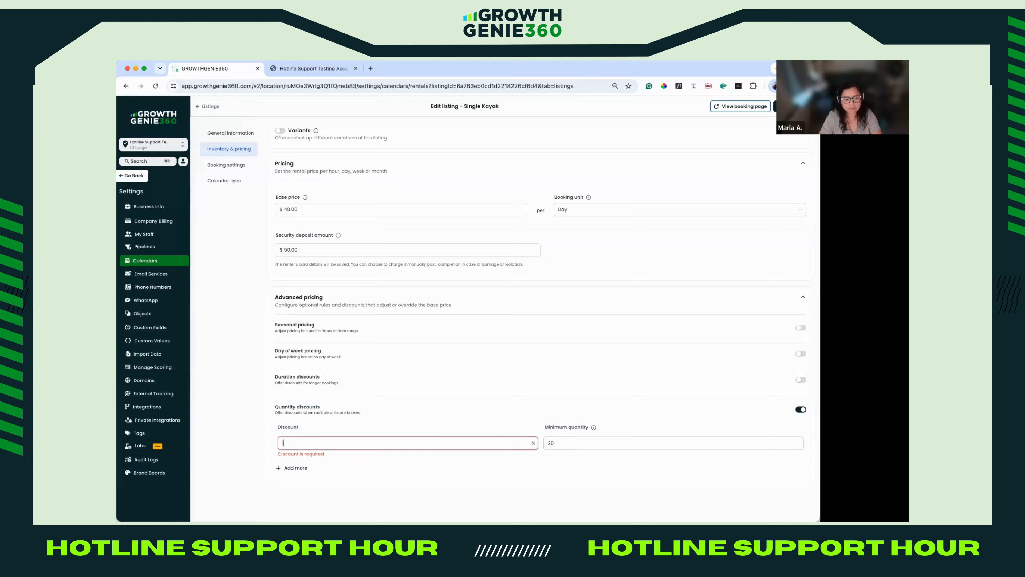
{"action": "type", "text": "5"}
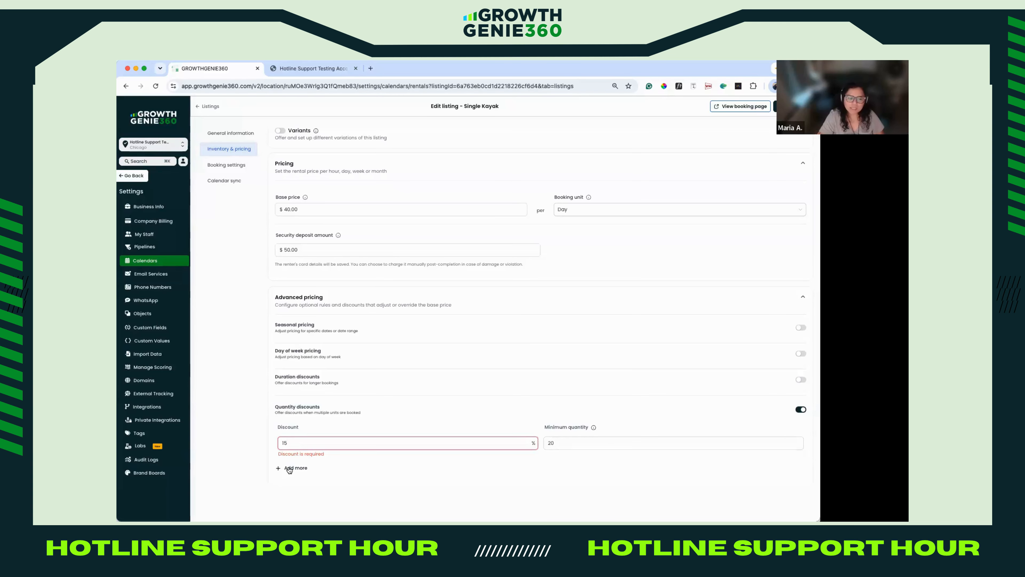
Add a second, empty quantity discount row, and turn quantity discounts off.
{"action": "left_click", "coordinate": [289, 467]}
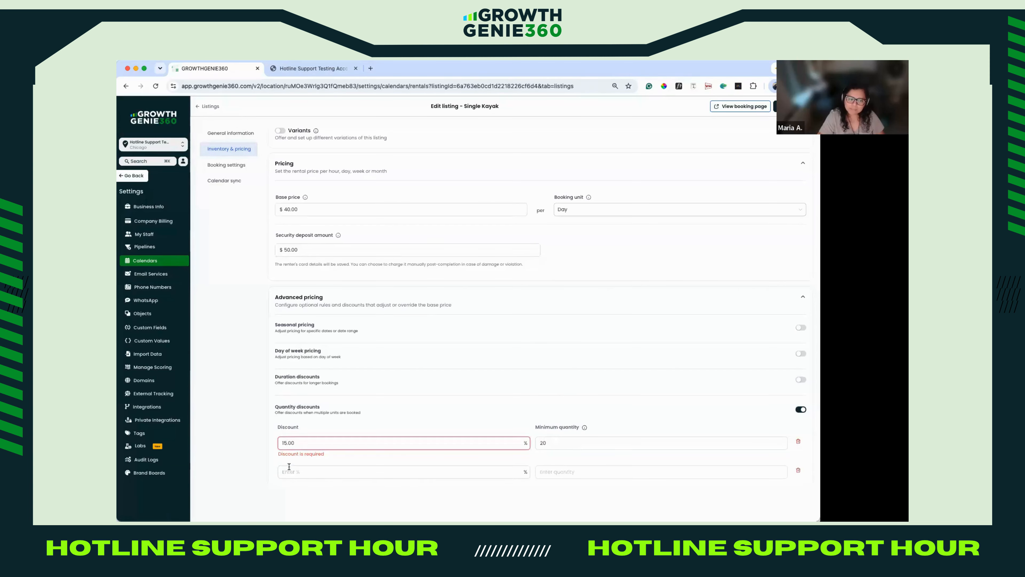
{"action": "left_click", "coordinate": [801, 410]}
{"action": "scroll", "coordinate": [522, 355], "scroll_direction": "up", "scroll_amount": 1}
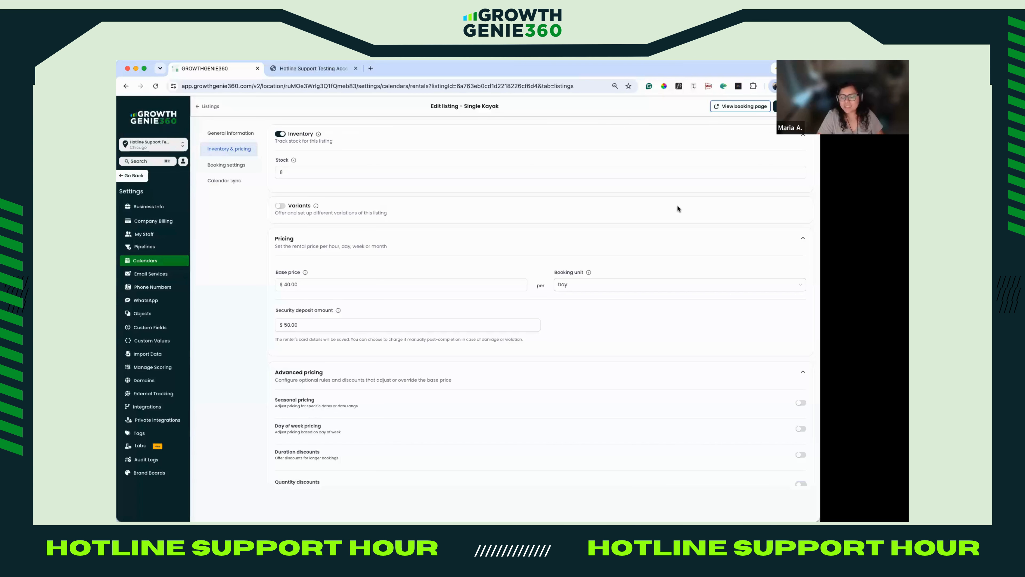
{"action": "scroll", "coordinate": [551, 338], "scroll_direction": "down", "scroll_amount": 1}
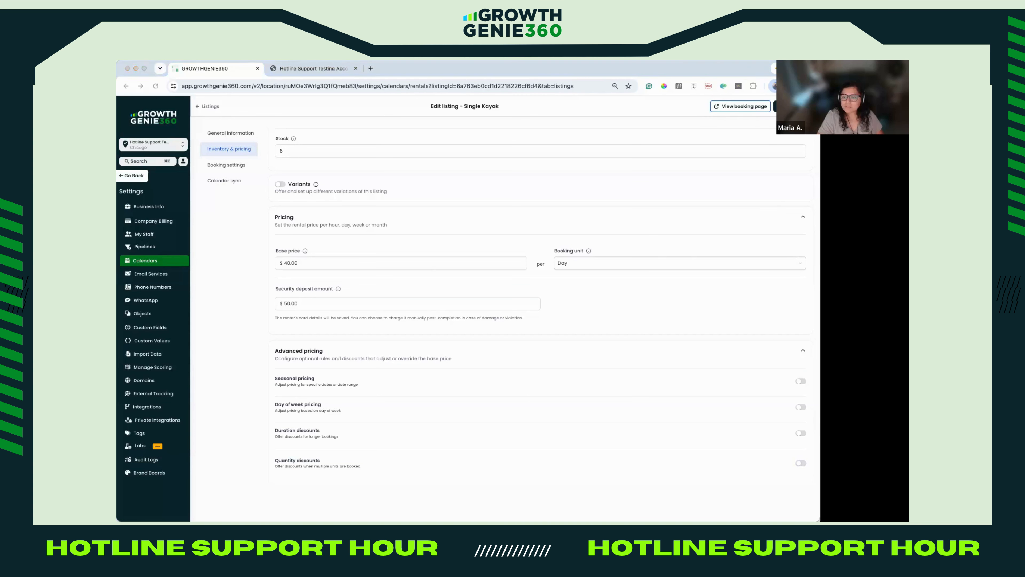
{"action": "left_click", "coordinate": [524, 369]}
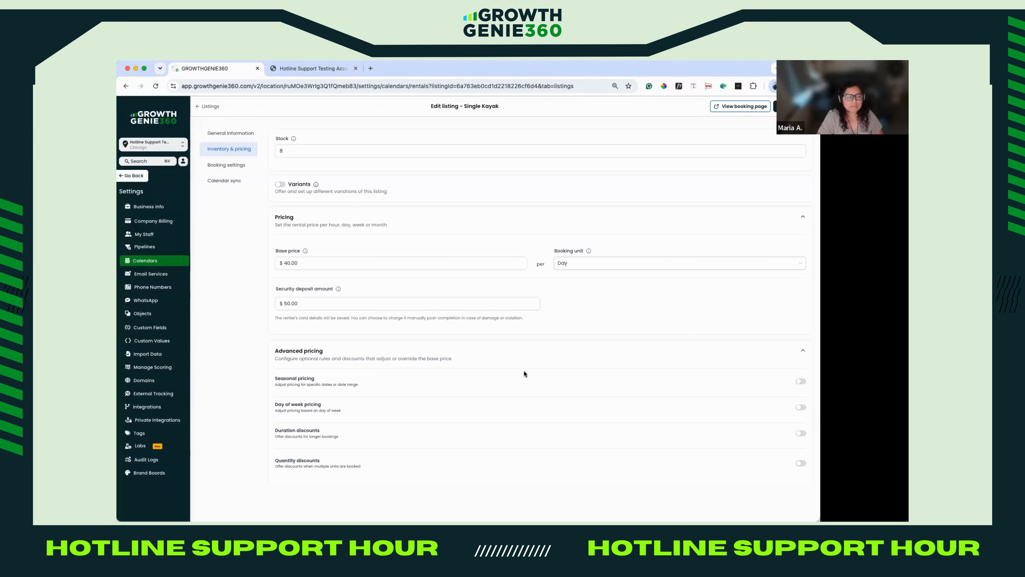
Open the listing's booking settings and review the available booking period options and their explanation.
{"action": "left_click", "coordinate": [218, 169]}
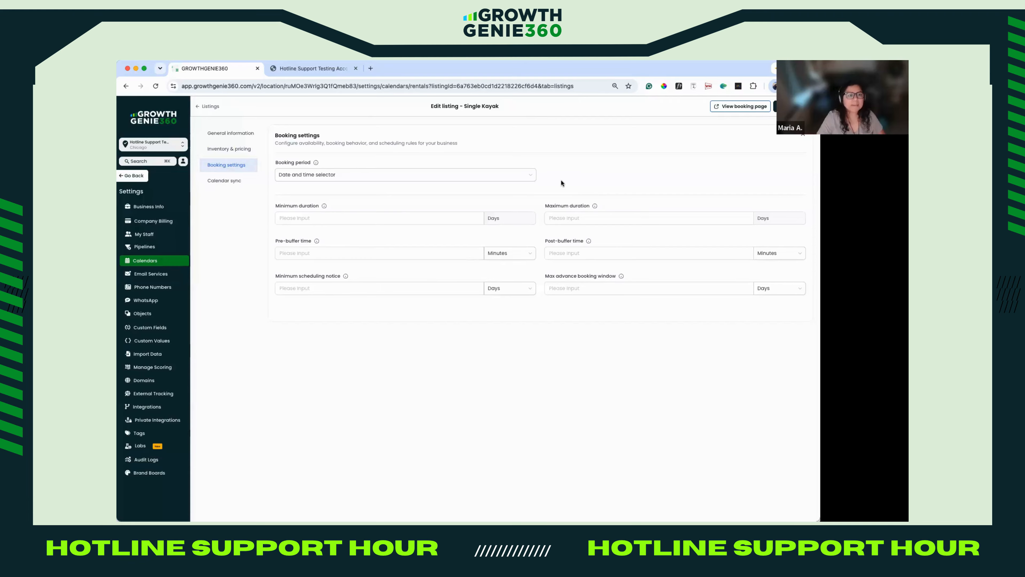
{"action": "left_click", "coordinate": [430, 177]}
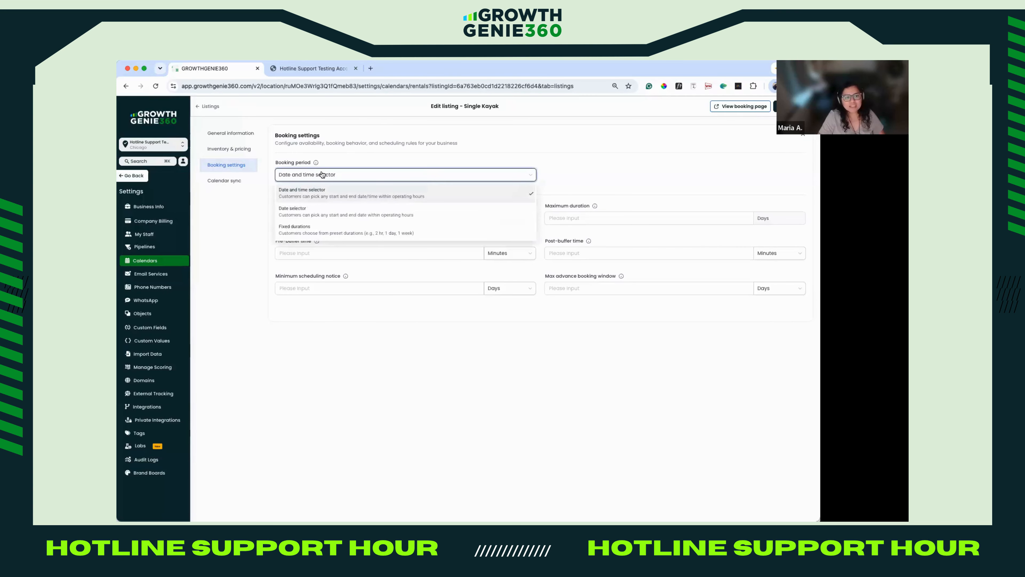
{"action": "mouse_move", "coordinate": [315, 162]}
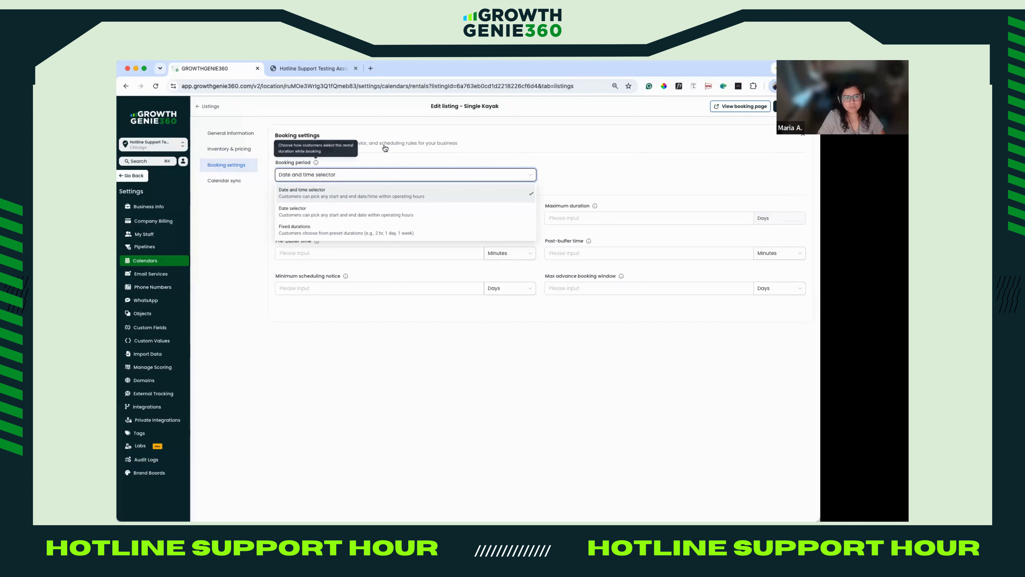
{"action": "left_click", "coordinate": [405, 176]}
{"action": "left_click", "coordinate": [404, 177]}
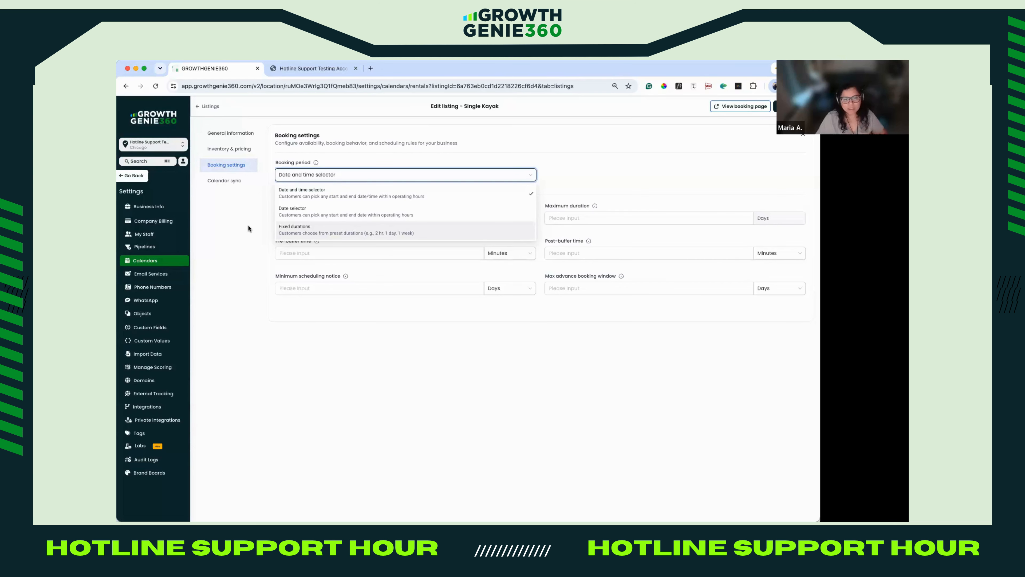
{"action": "left_click", "coordinate": [599, 149]}
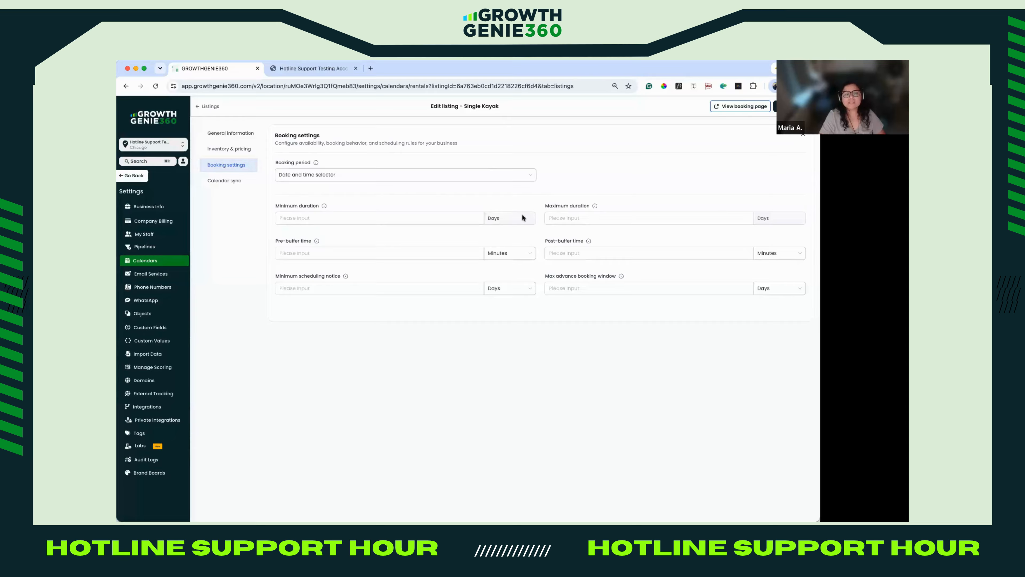
Set the booking's minimum duration to 2 days and maximum duration to 7 days.
{"action": "left_click", "coordinate": [298, 220]}
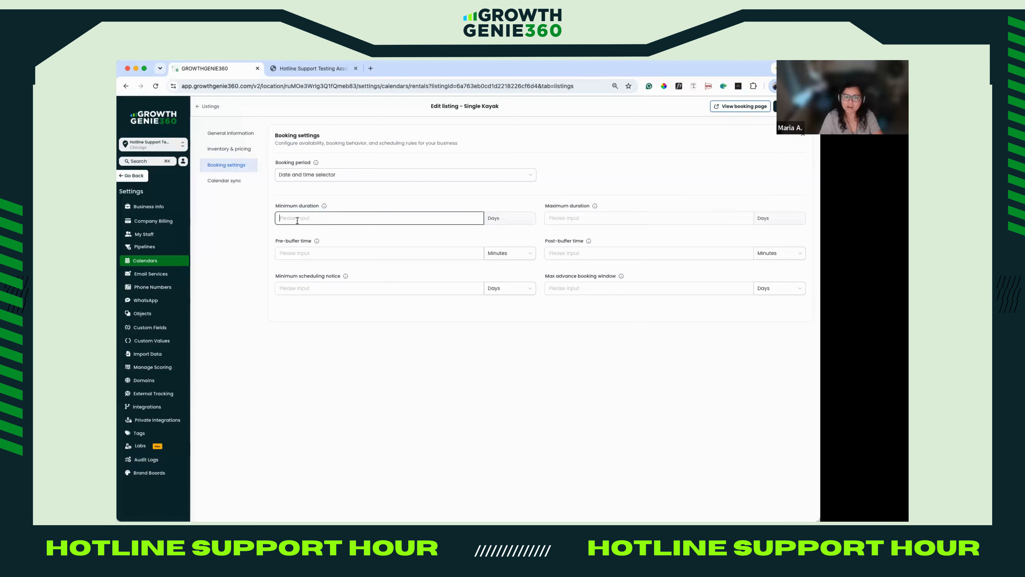
{"action": "left_click", "coordinate": [499, 220]}
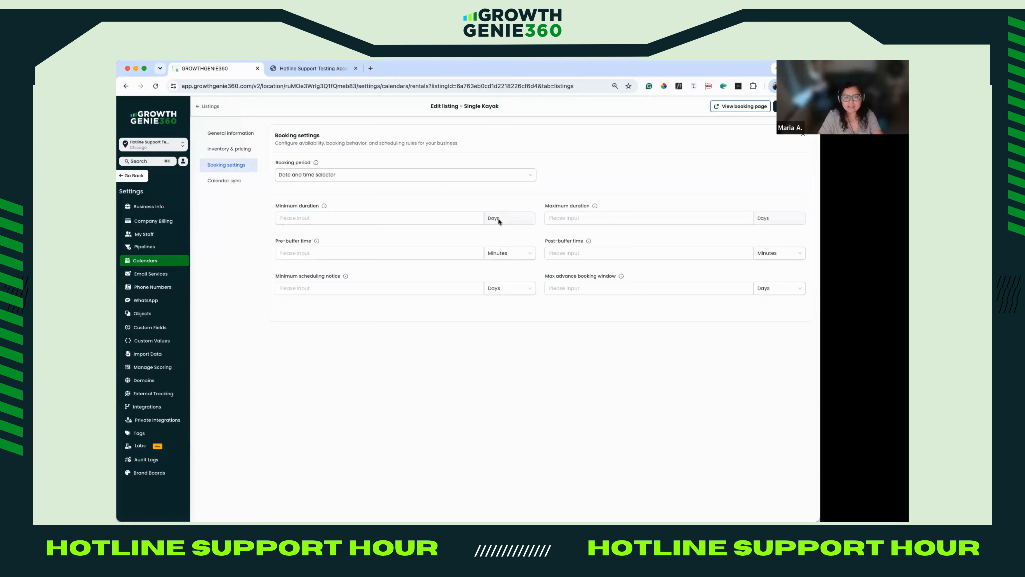
{"action": "left_click", "coordinate": [446, 219]}
{"action": "type", "text": "2"}
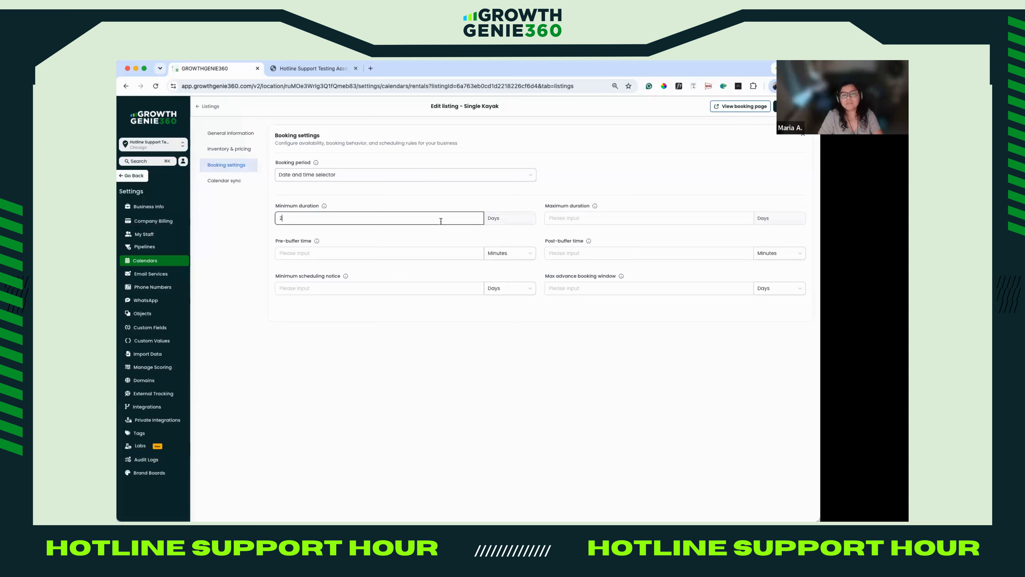
{"action": "left_click", "coordinate": [585, 217]}
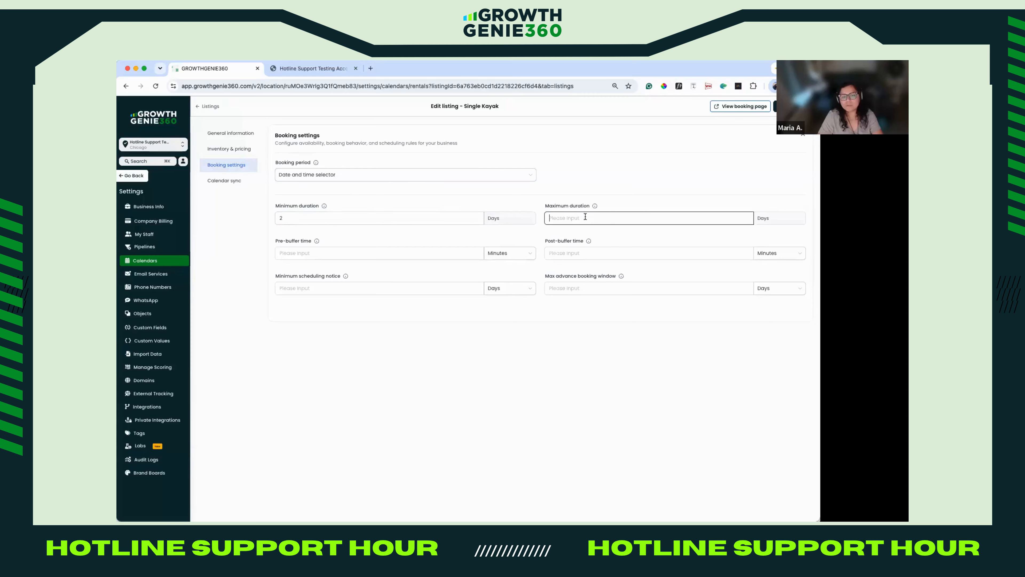
{"action": "type", "text": "7"}
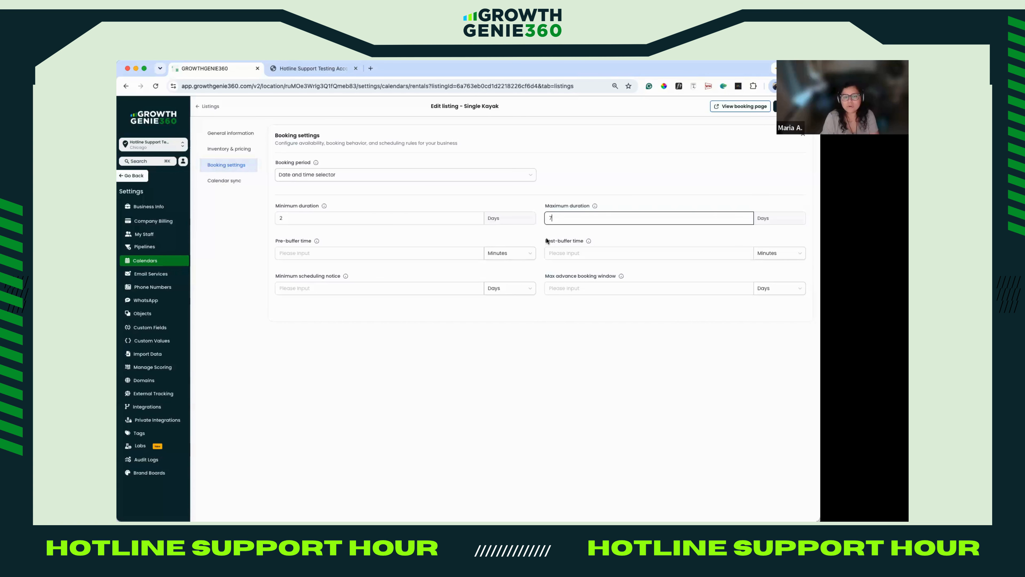
Set both the pre-buffer time and the post-buffer time to 30 minutes.
{"action": "left_click", "coordinate": [462, 256]}
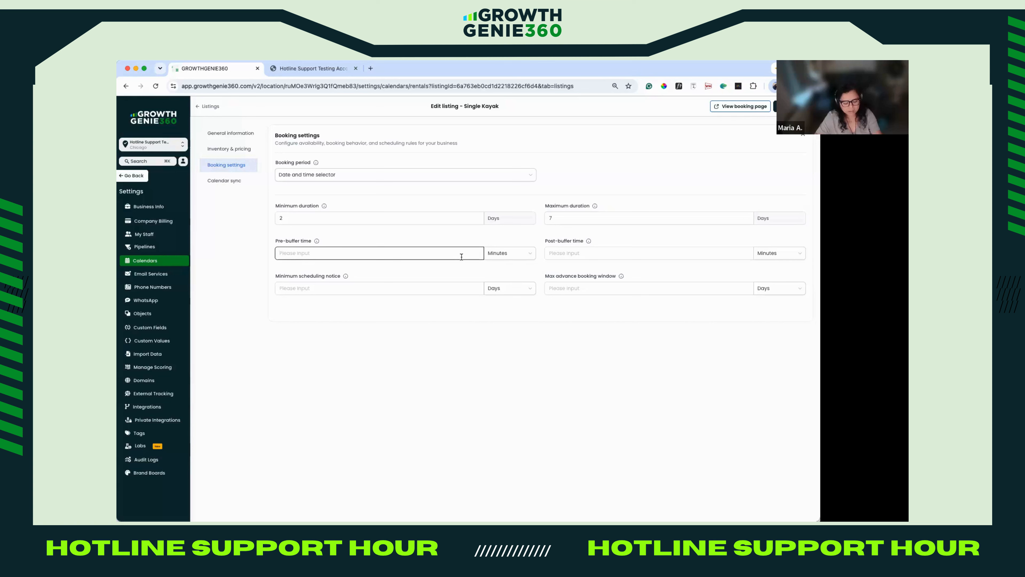
{"action": "type", "text": "30"}
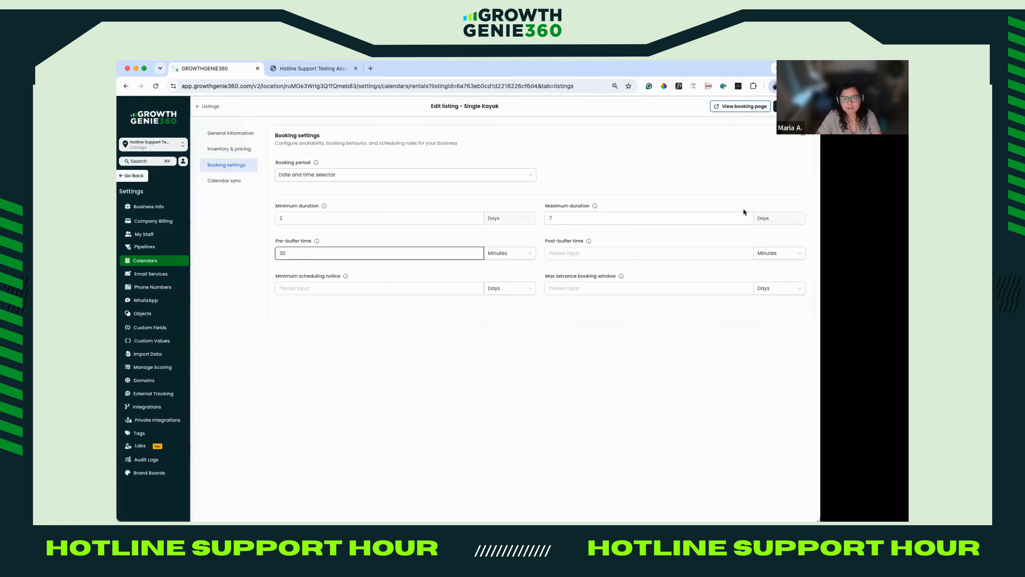
{"action": "left_click", "coordinate": [639, 256]}
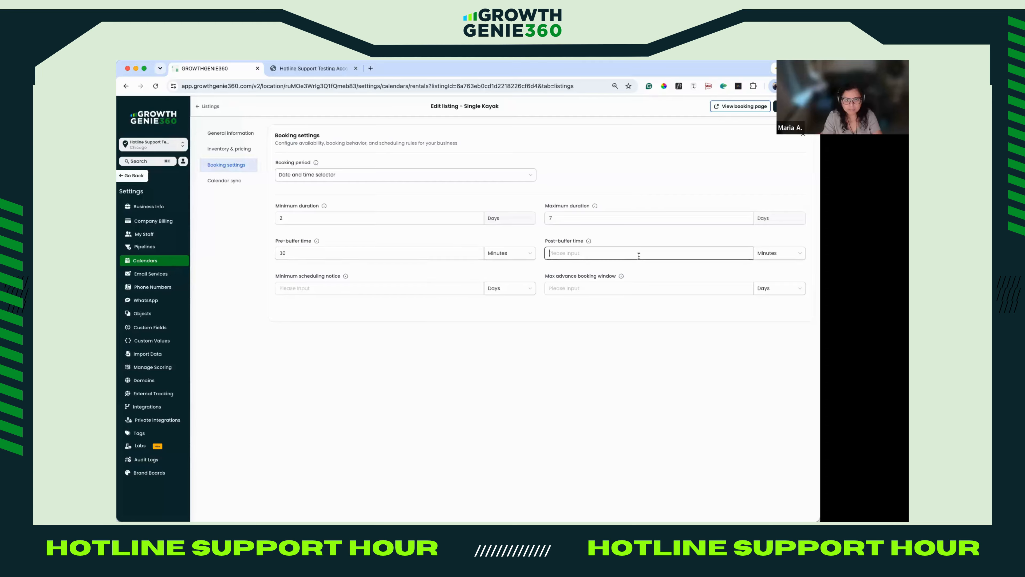
{"action": "type", "text": "30"}
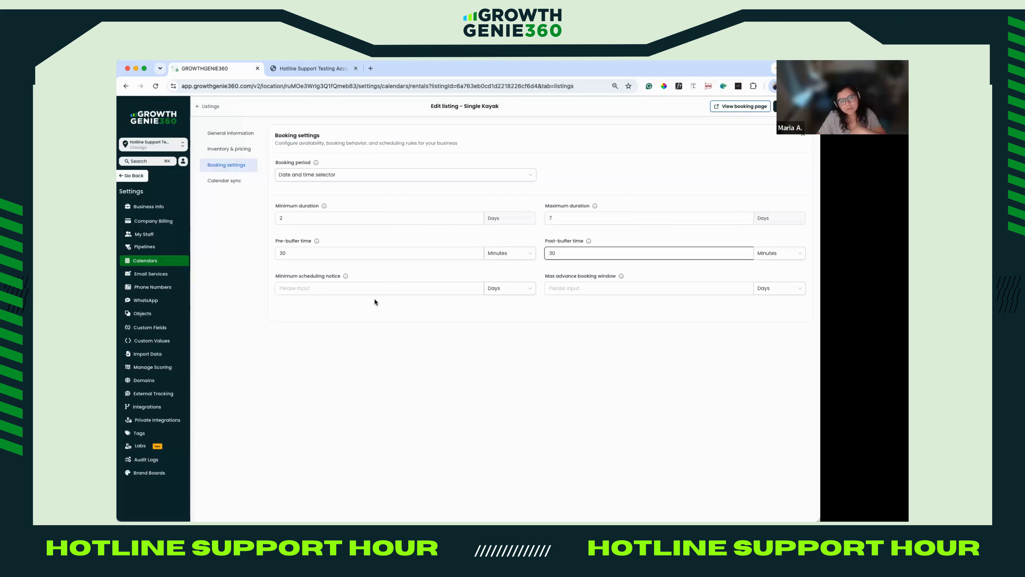
Set the minimum scheduling notice to 1 with Minutes as the unit.
{"action": "left_click", "coordinate": [495, 285]}
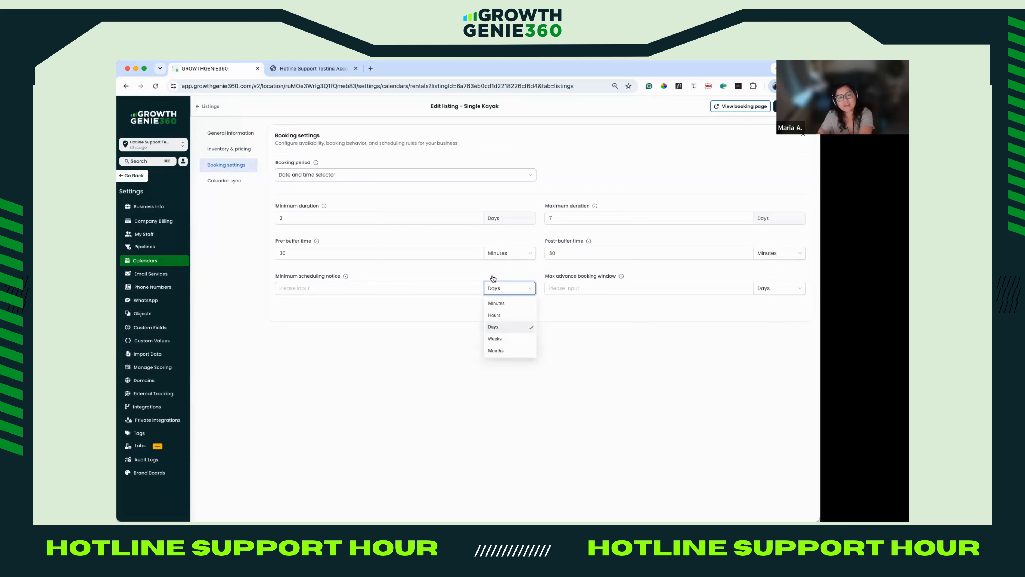
{"action": "left_click", "coordinate": [412, 294]}
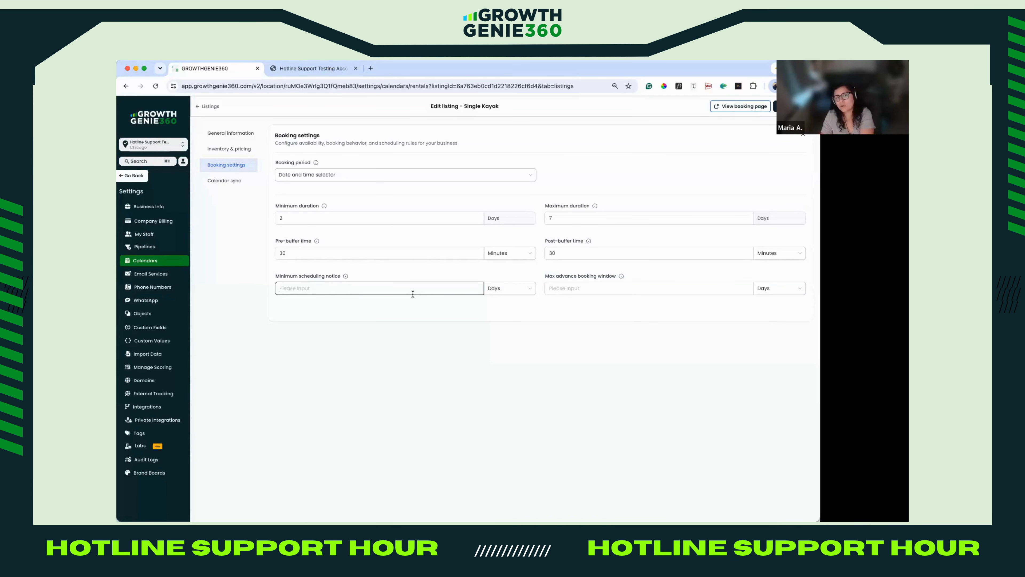
{"action": "left_click", "coordinate": [506, 293]}
{"action": "left_click", "coordinate": [500, 303]}
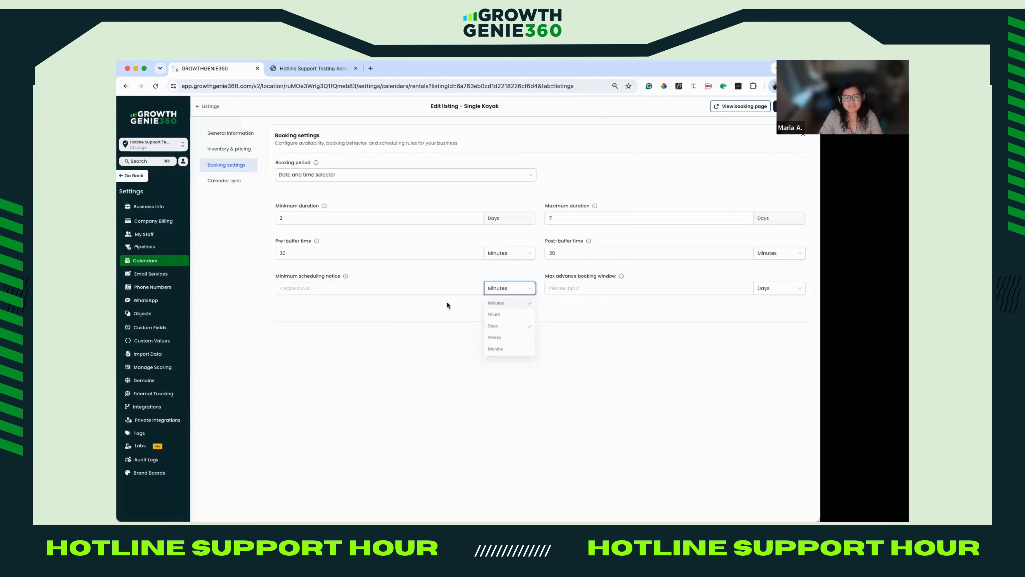
{"action": "left_click", "coordinate": [434, 292]}
{"action": "type", "text": "1"}
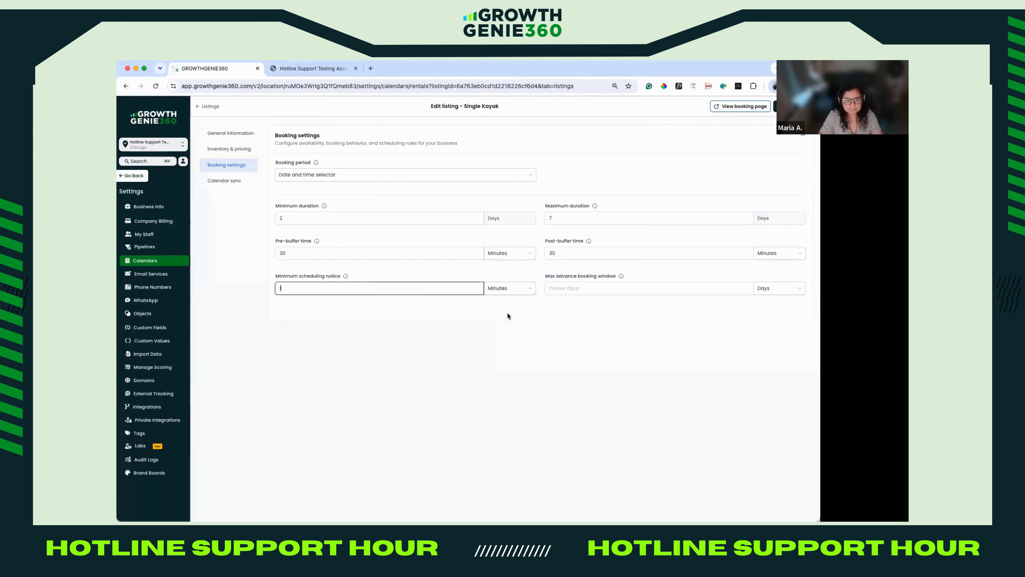
{"action": "left_click", "coordinate": [555, 335]}
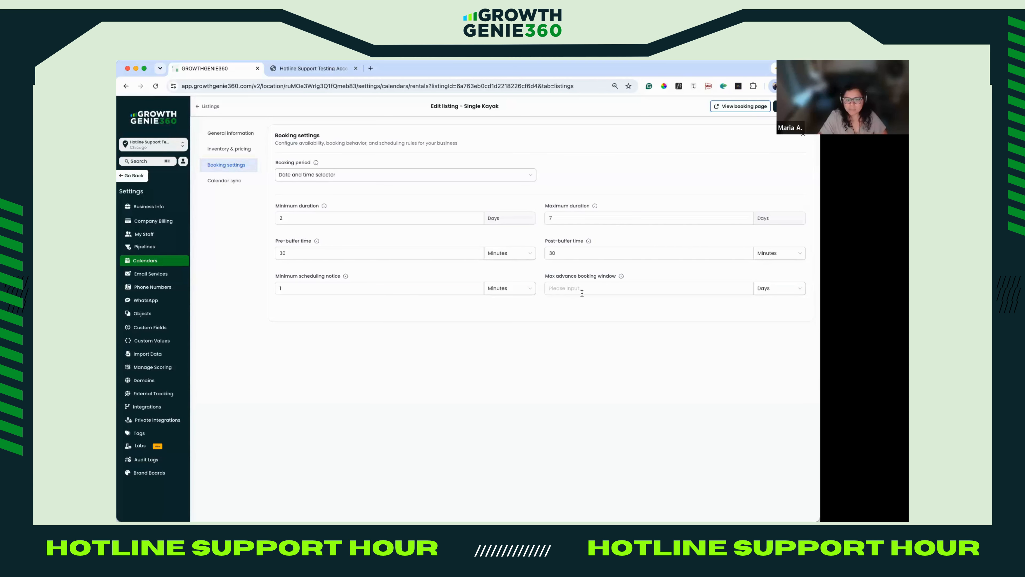
Set the max advance booking window to 2 with Months as the unit and save the listing.
{"action": "left_click", "coordinate": [603, 288]}
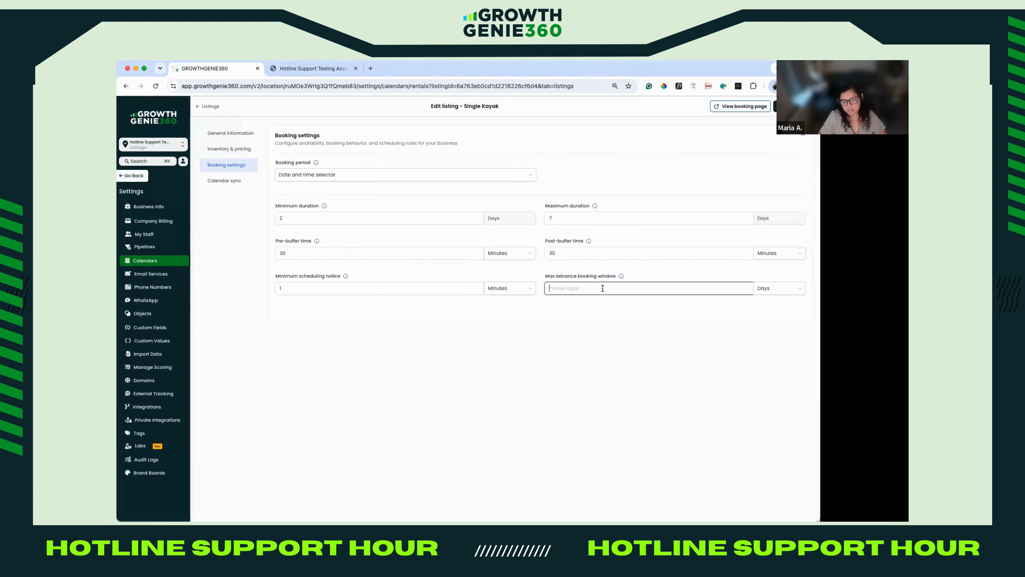
{"action": "left_click", "coordinate": [778, 291]}
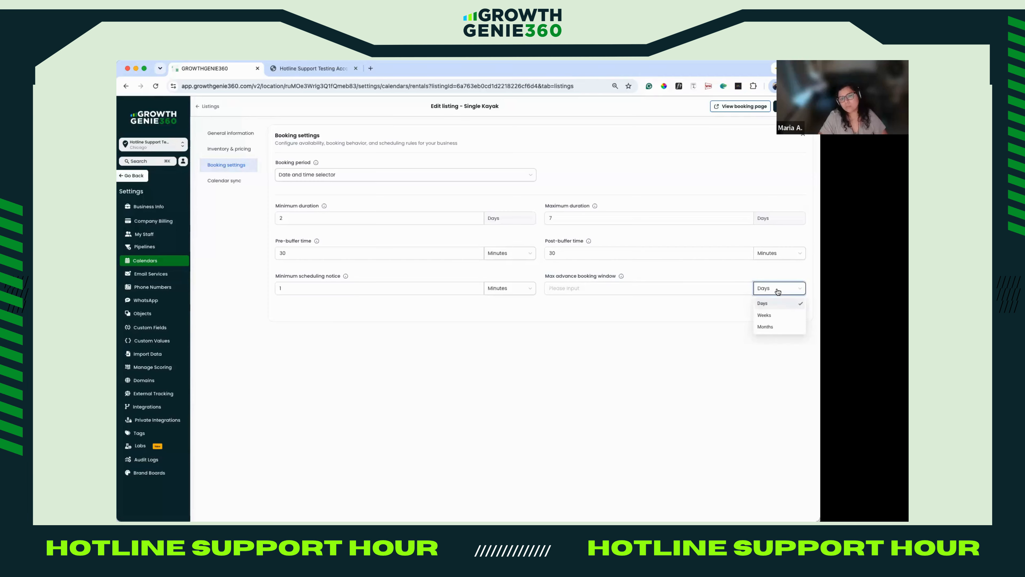
{"action": "left_click", "coordinate": [774, 326]}
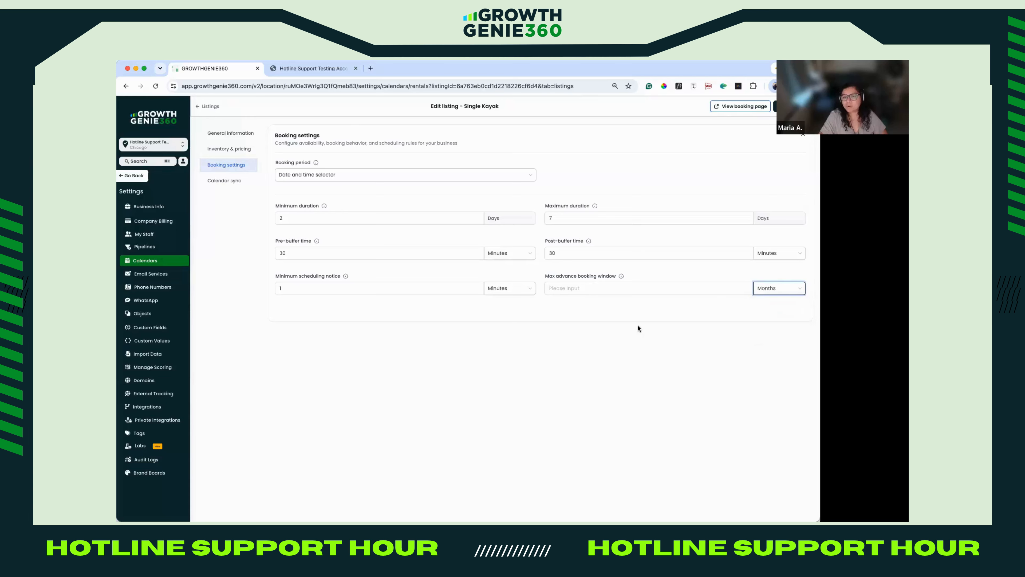
{"action": "left_click", "coordinate": [642, 286]}
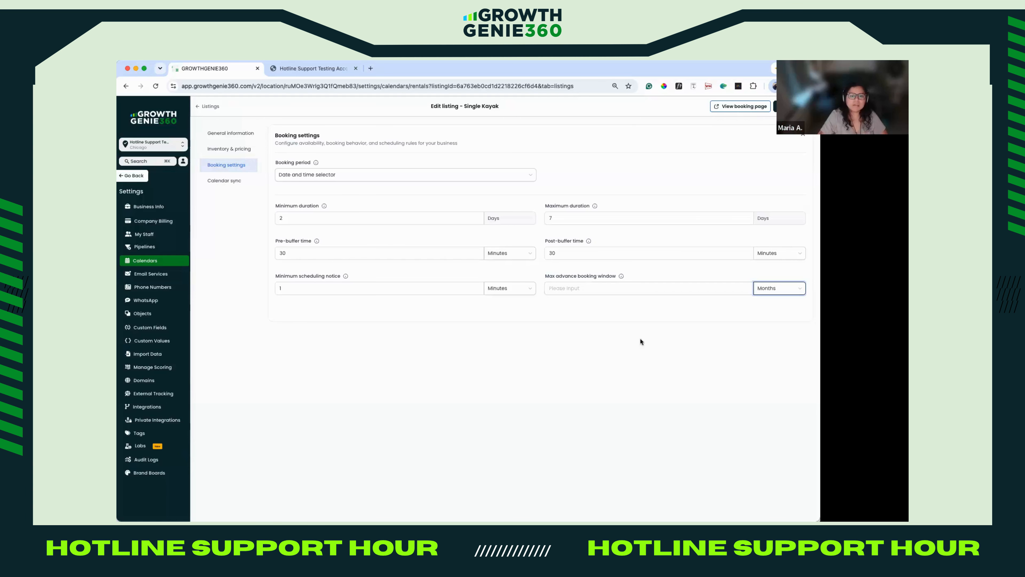
{"action": "left_click", "coordinate": [565, 288]}
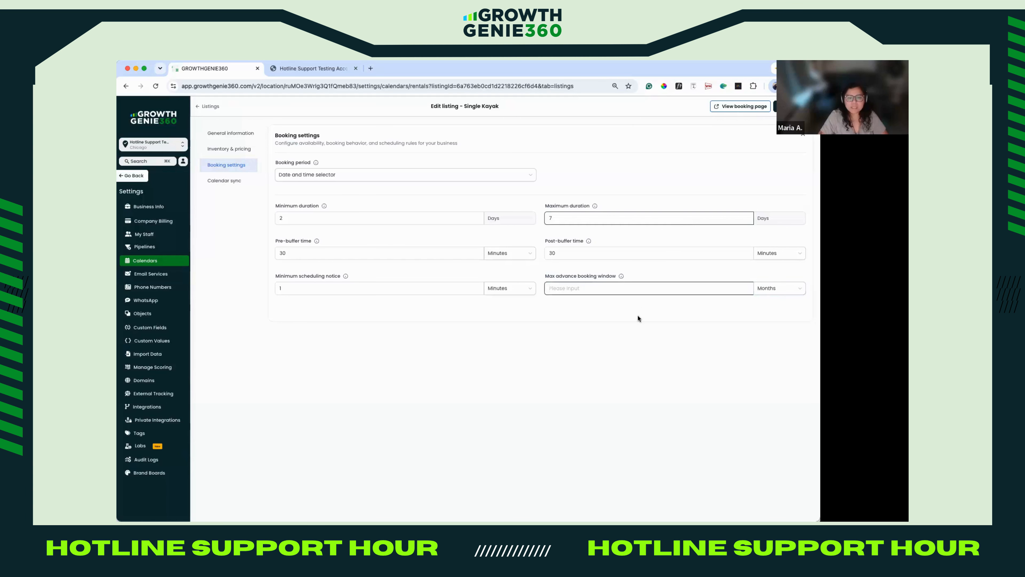
{"action": "type", "text": "2"}
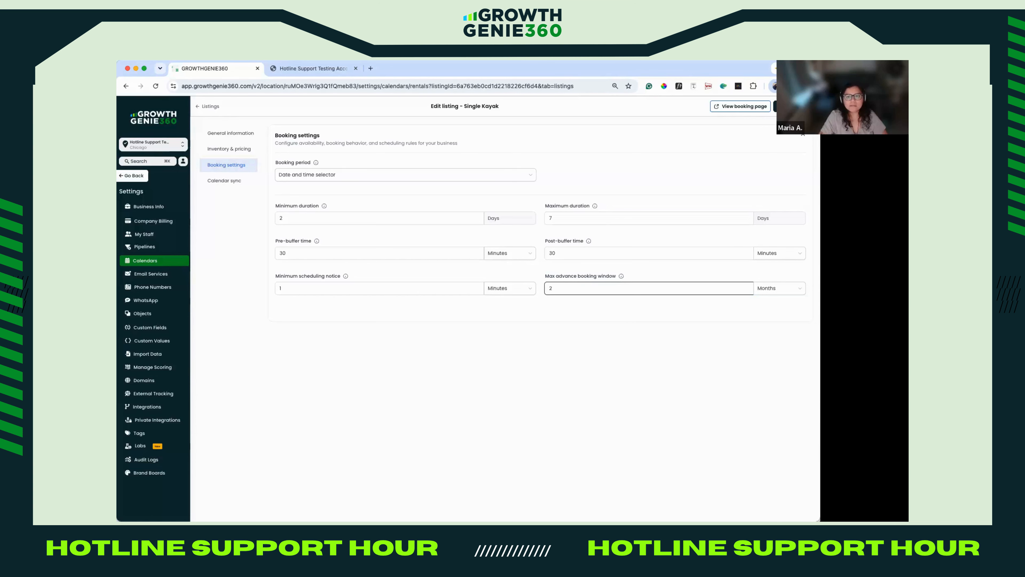
{"action": "left_click", "coordinate": [792, 106]}
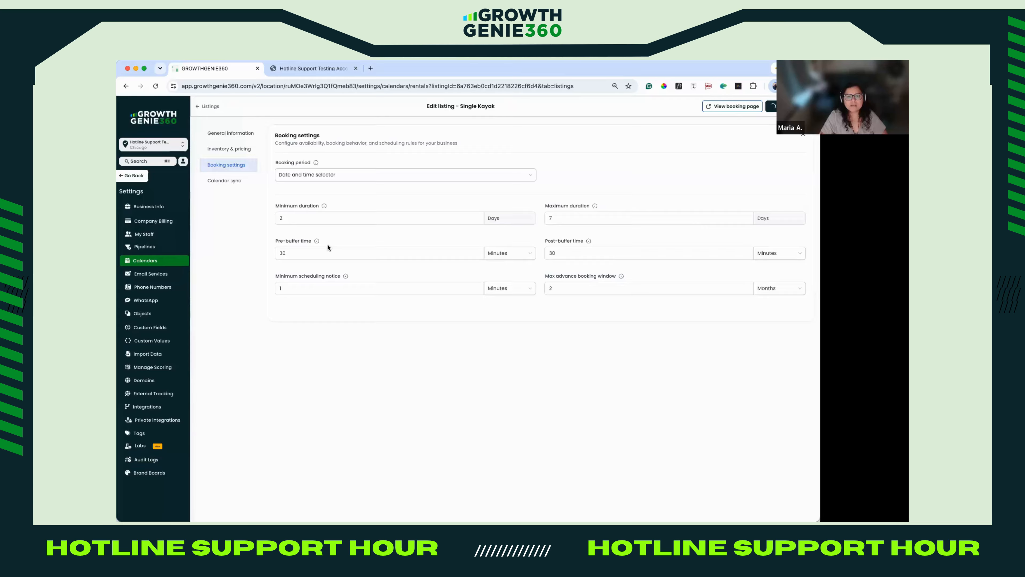
Open the listing's calendar sync settings and review the calendar import and export options.
{"action": "left_click", "coordinate": [231, 151]}
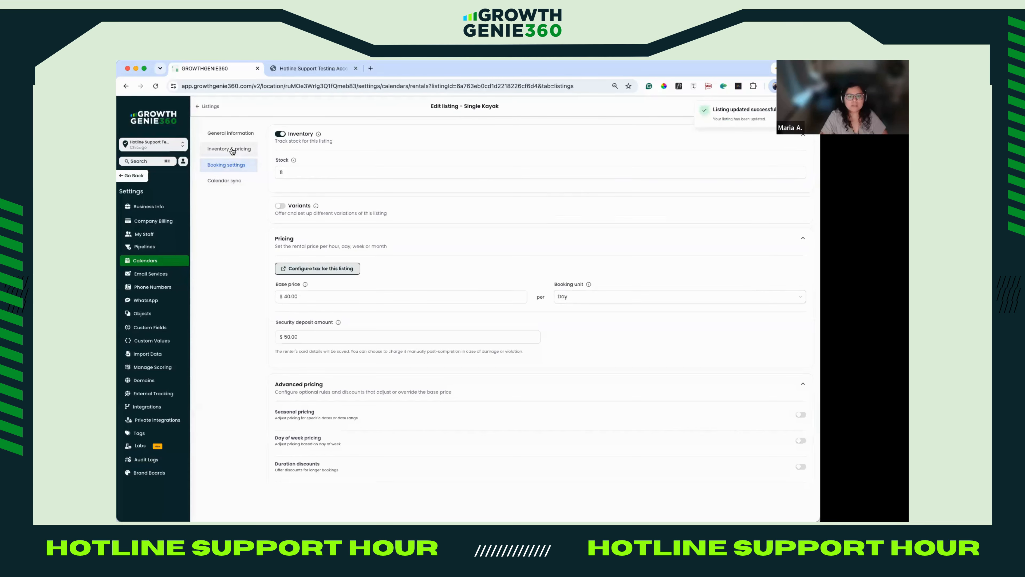
{"action": "left_click", "coordinate": [236, 167]}
{"action": "left_click", "coordinate": [233, 181]}
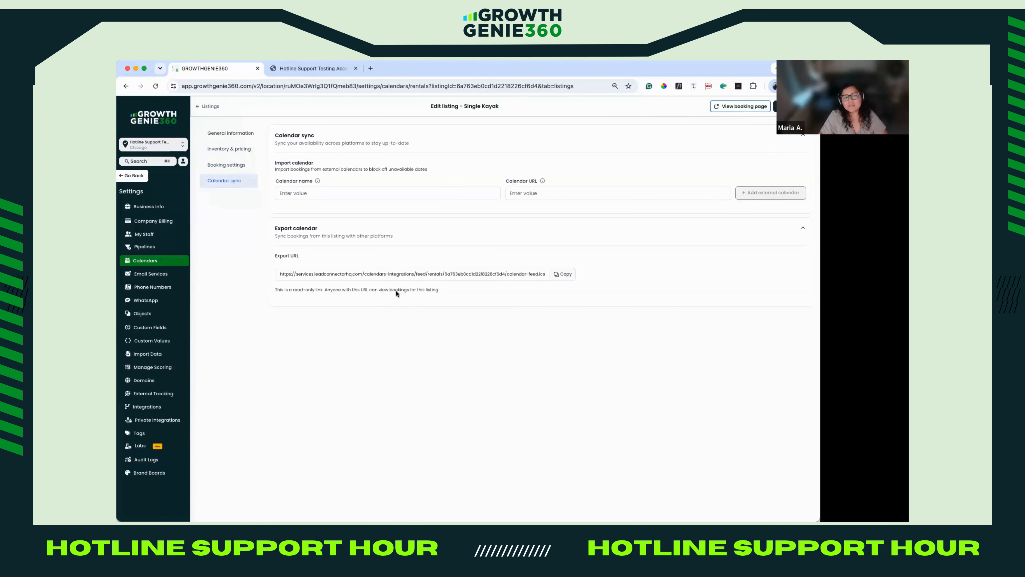
{"action": "left_click", "coordinate": [472, 194]}
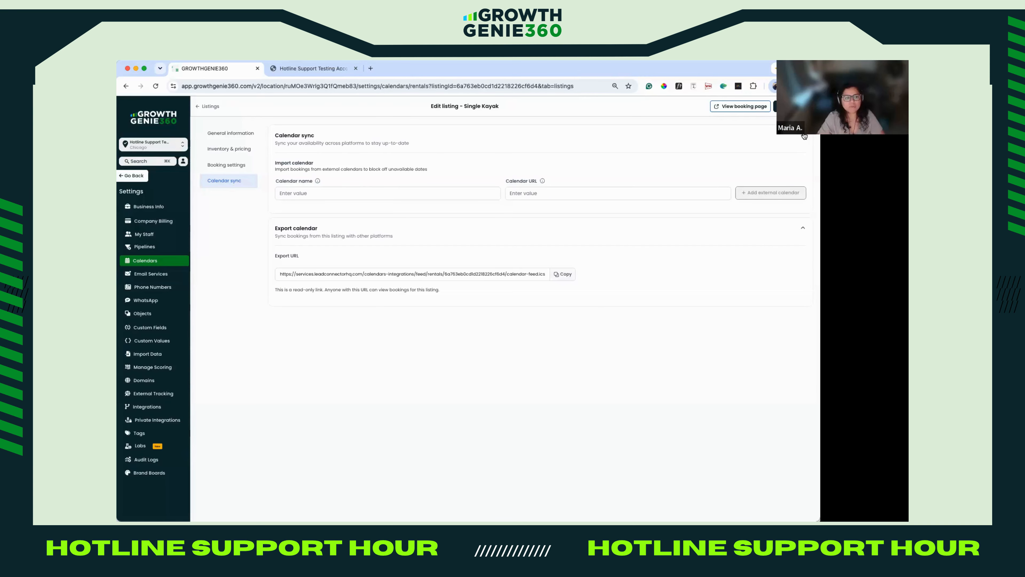
Save the Single Kayak listing and open its public booking page.
{"action": "left_click", "coordinate": [789, 107]}
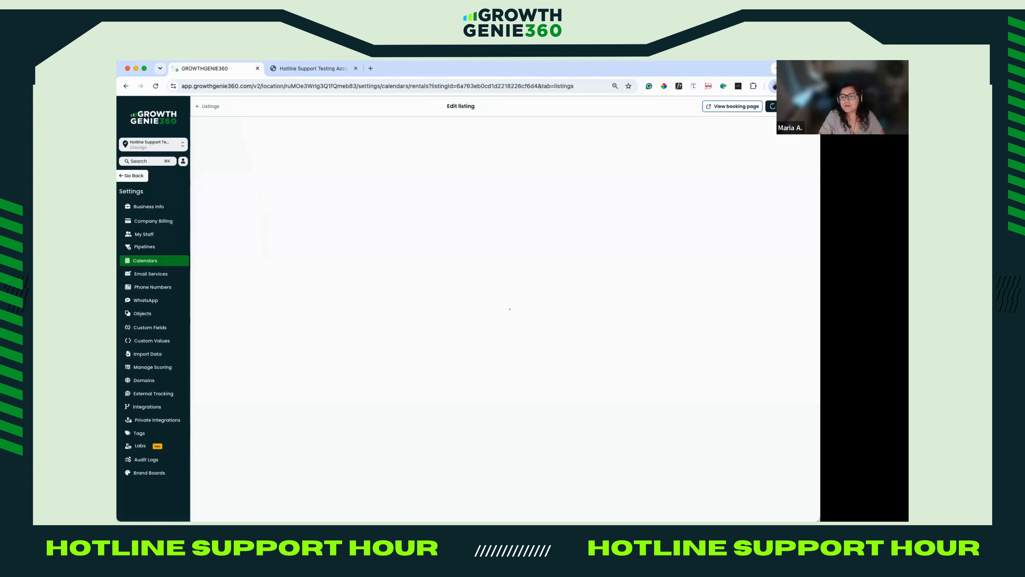
{"action": "left_click", "coordinate": [441, 461]}
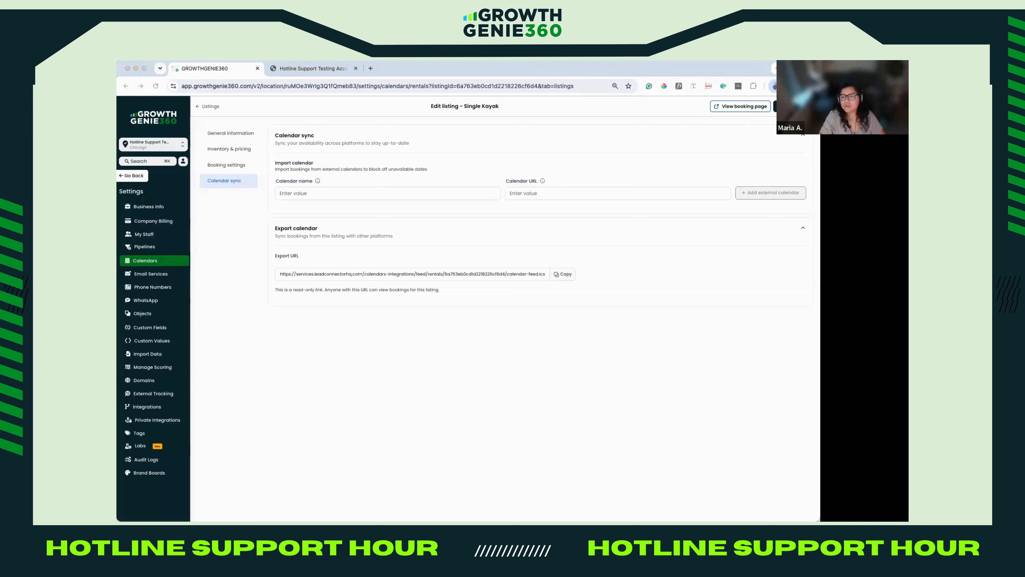
{"action": "left_click", "coordinate": [698, 126]}
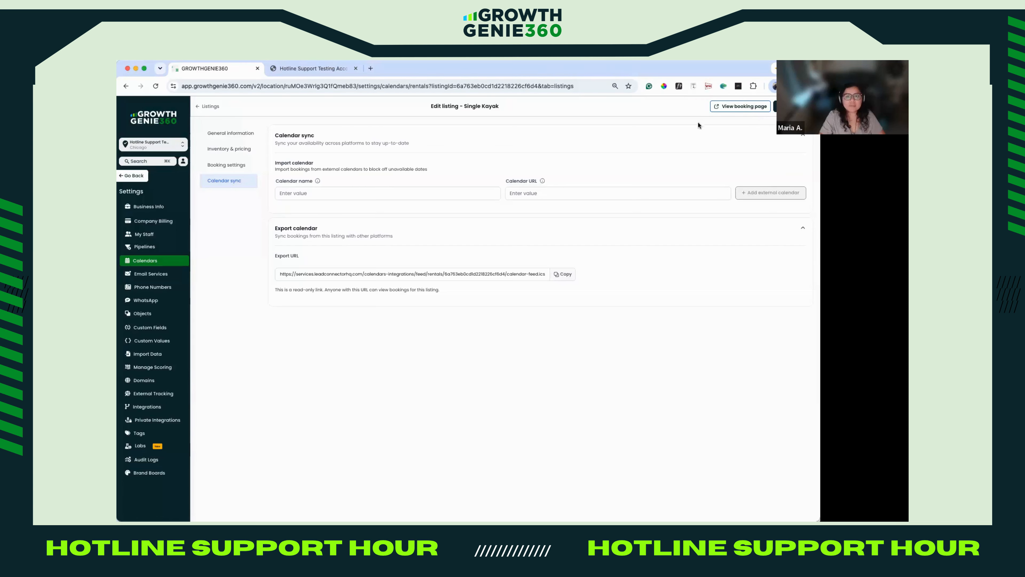
{"action": "left_click", "coordinate": [719, 108]}
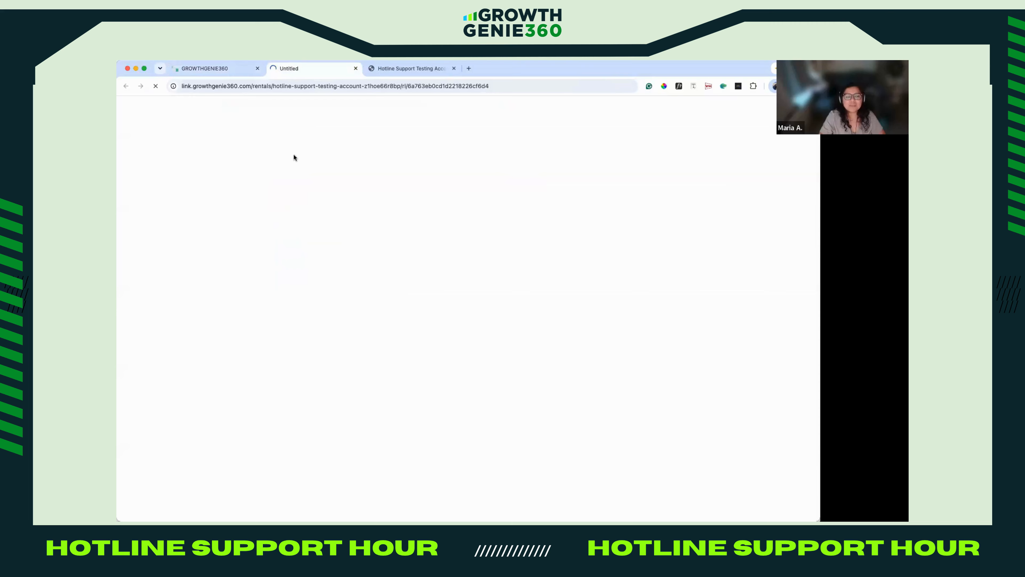
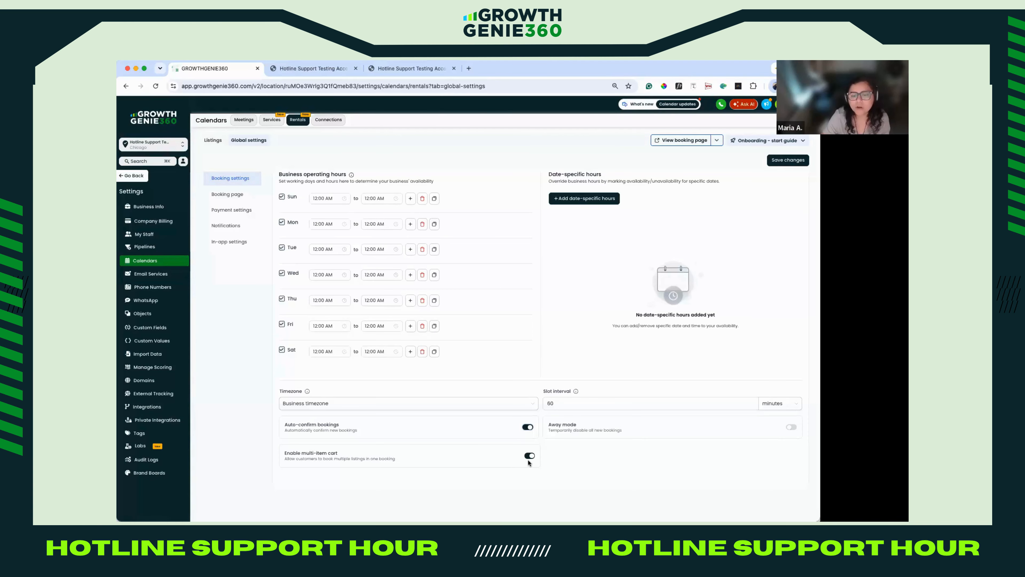
Save the global rental booking settings and open the booking page customization settings.
{"action": "left_click", "coordinate": [791, 160]}
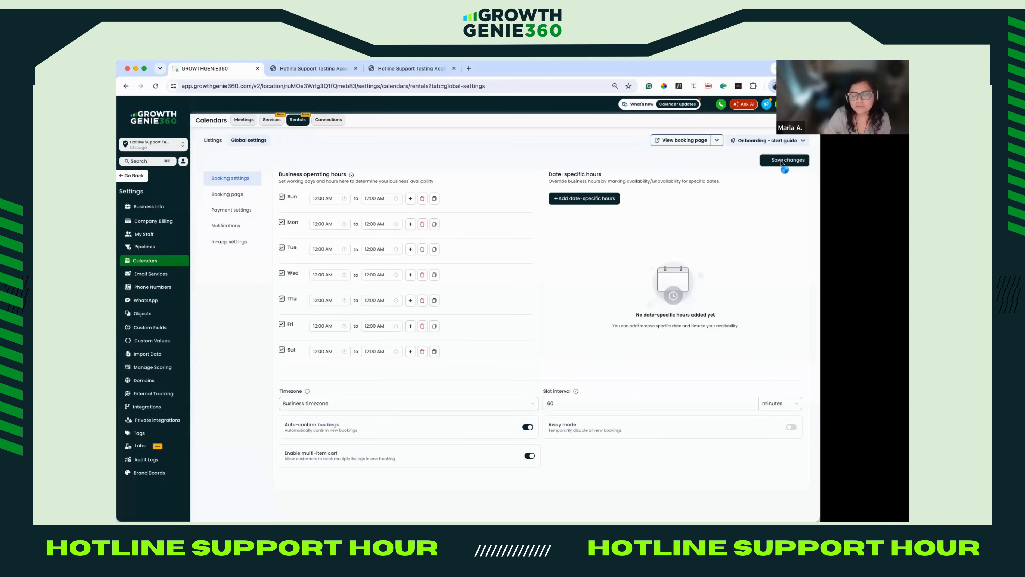
{"action": "left_click", "coordinate": [216, 197]}
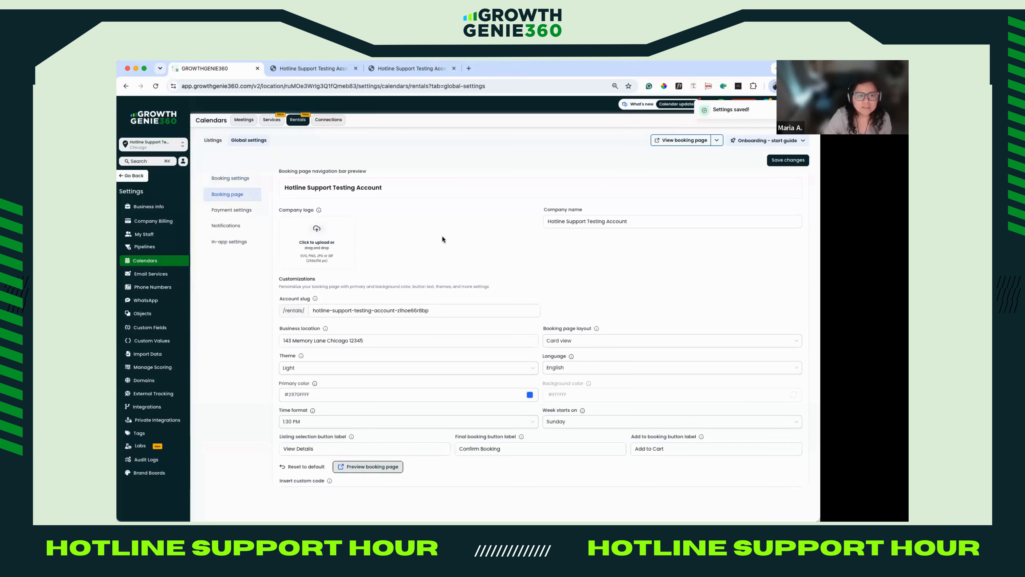
{"action": "scroll", "coordinate": [442, 235], "scroll_direction": "down", "scroll_amount": 1}
{"action": "scroll", "coordinate": [453, 214], "scroll_direction": "up", "scroll_amount": 3}
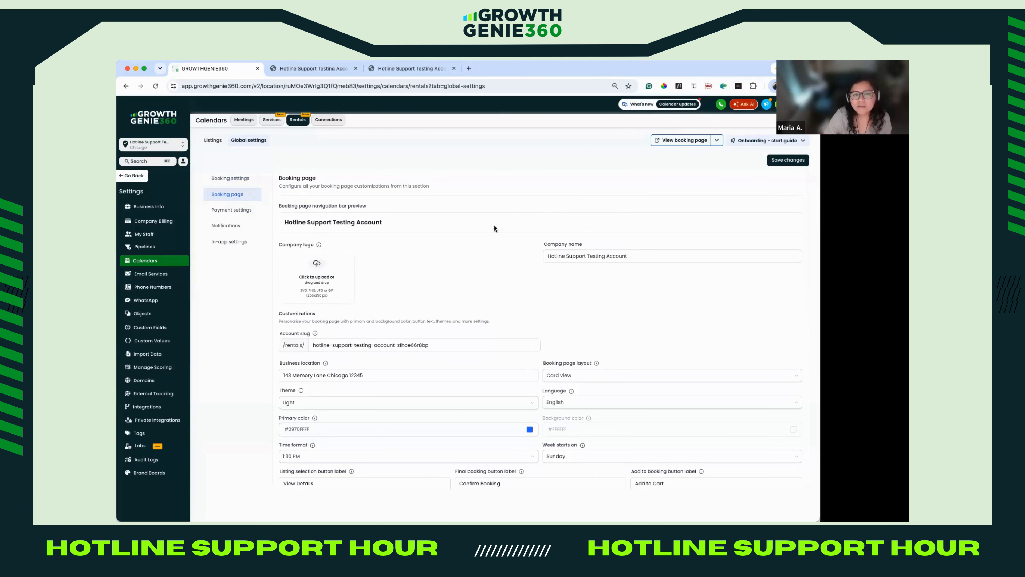
Go back from the checkout form to the Single Kayak booking details to check the page, then return to the rental settings.
{"action": "left_click", "coordinate": [313, 68]}
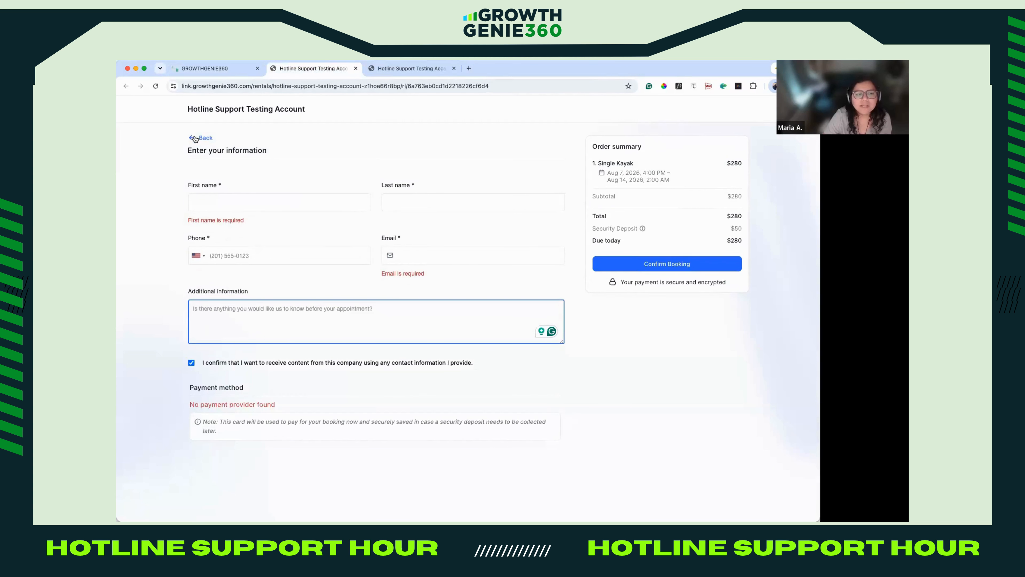
{"action": "left_click", "coordinate": [199, 137]}
{"action": "left_click", "coordinate": [195, 138]}
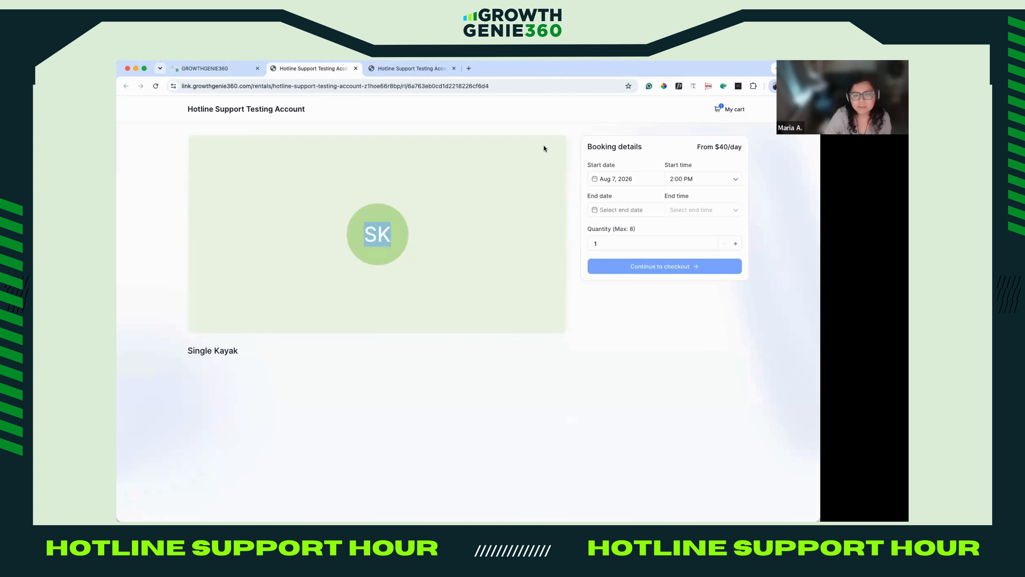
{"action": "left_click", "coordinate": [205, 68]}
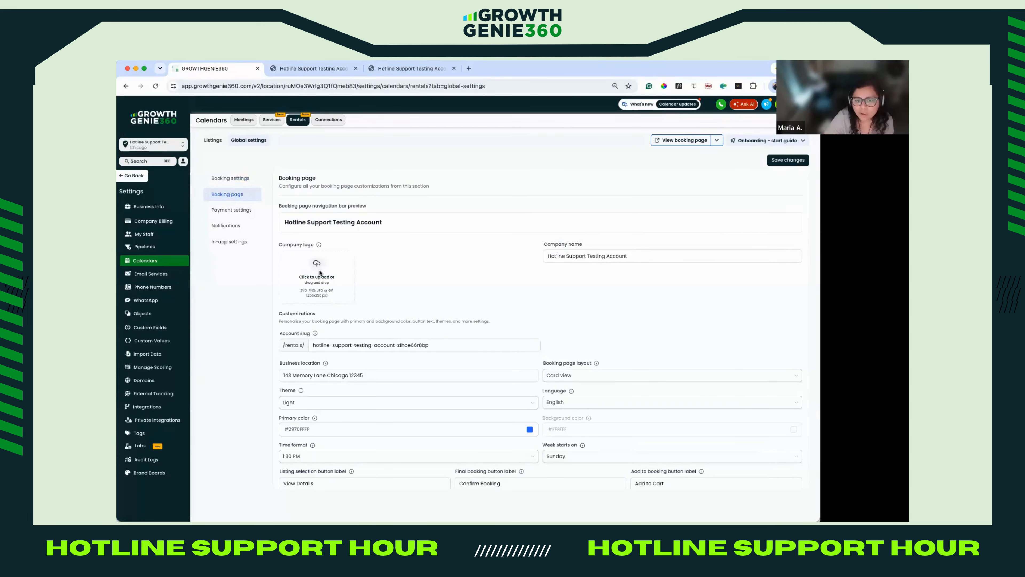
Review the booking page customizations and change the final booking button label to "Confirm Booking!".
{"action": "scroll", "coordinate": [452, 319], "scroll_direction": "down", "scroll_amount": 2}
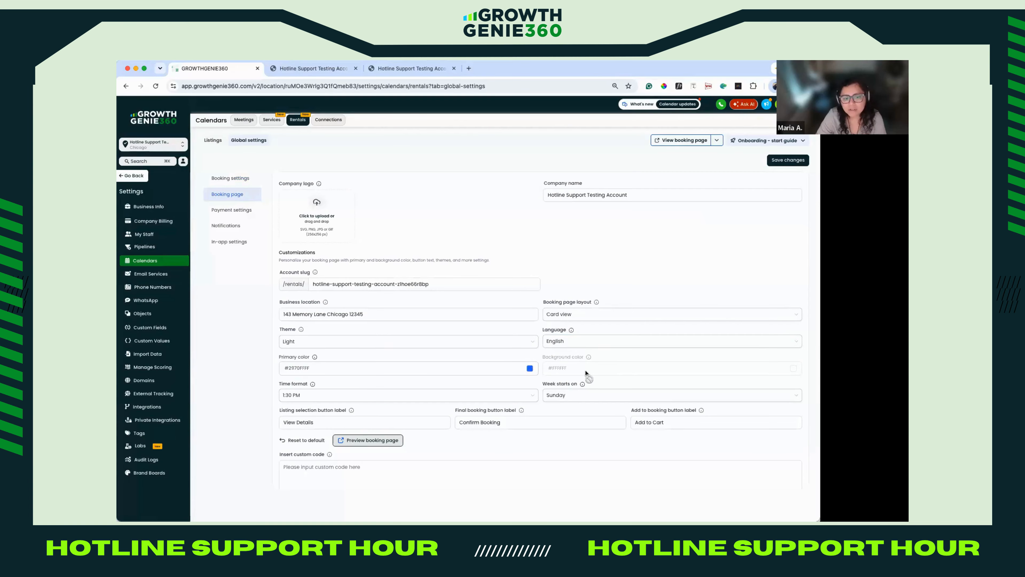
{"action": "mouse_move", "coordinate": [590, 370]}
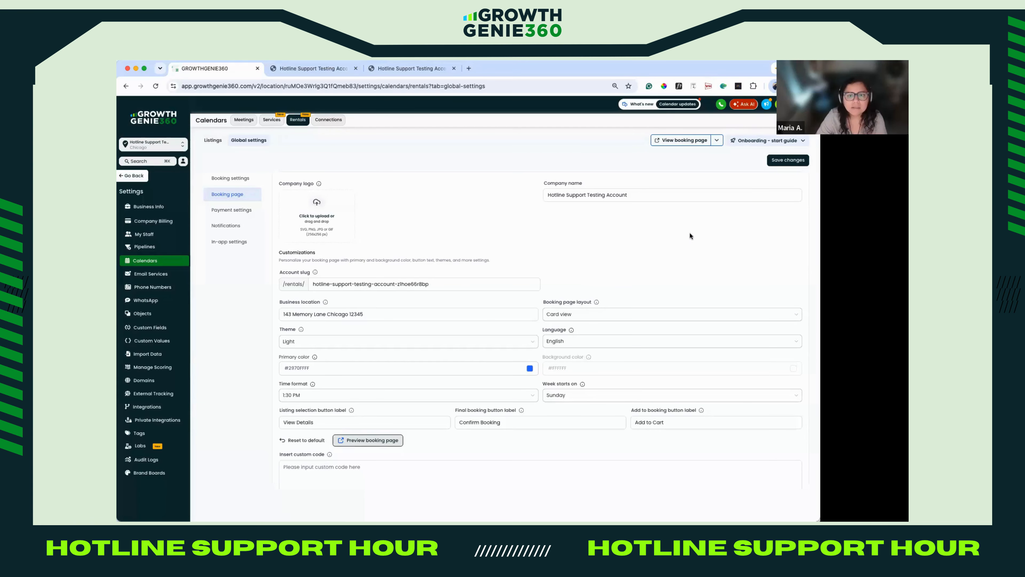
{"action": "scroll", "coordinate": [405, 395], "scroll_direction": "down", "scroll_amount": 1}
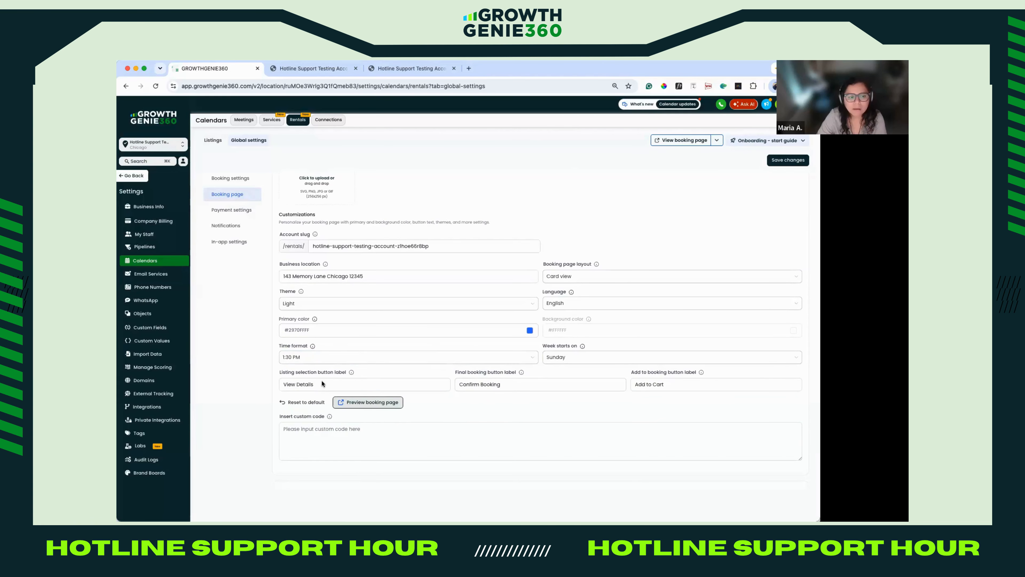
{"action": "left_click", "coordinate": [315, 383]}
{"action": "triple_click", "coordinate": [315, 383]}
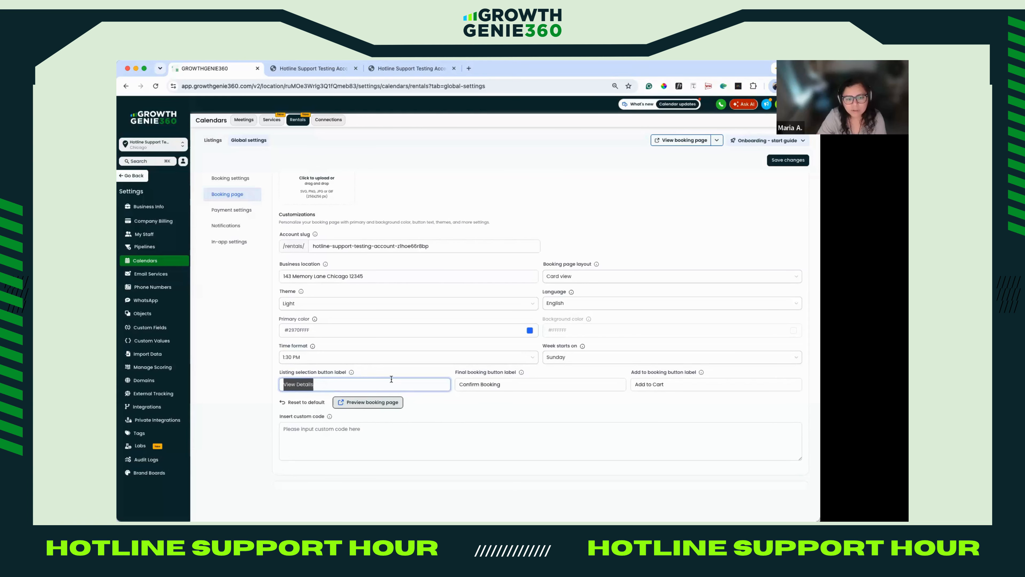
{"action": "triple_click", "coordinate": [487, 381]}
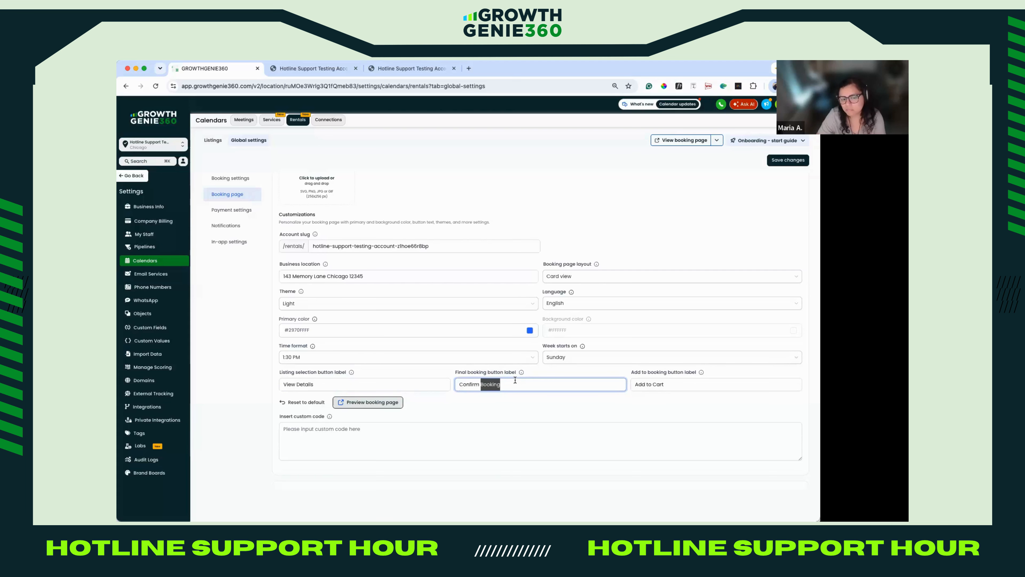
{"action": "left_click", "coordinate": [530, 382]}
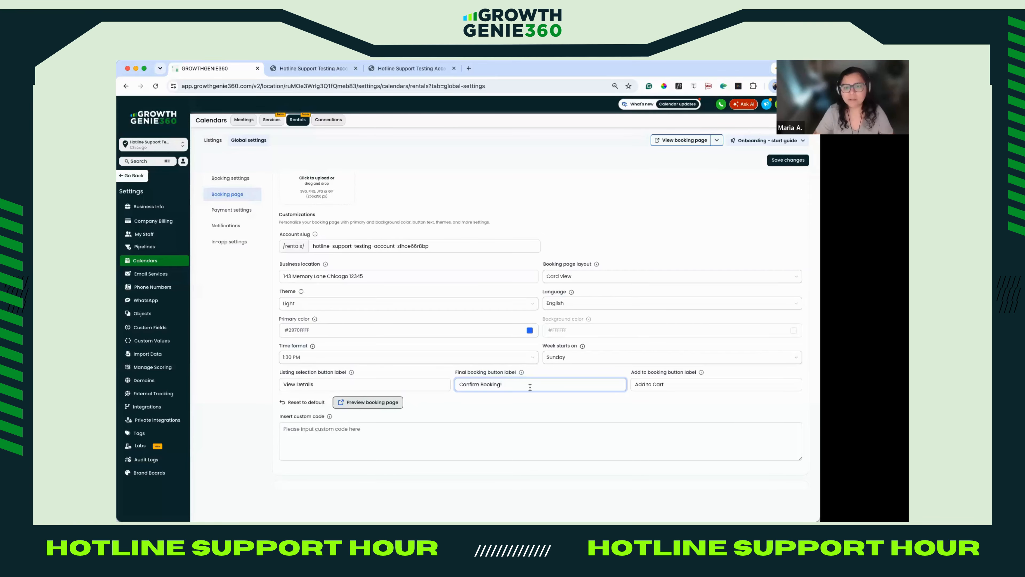
{"action": "key", "text": "BackSpace"}
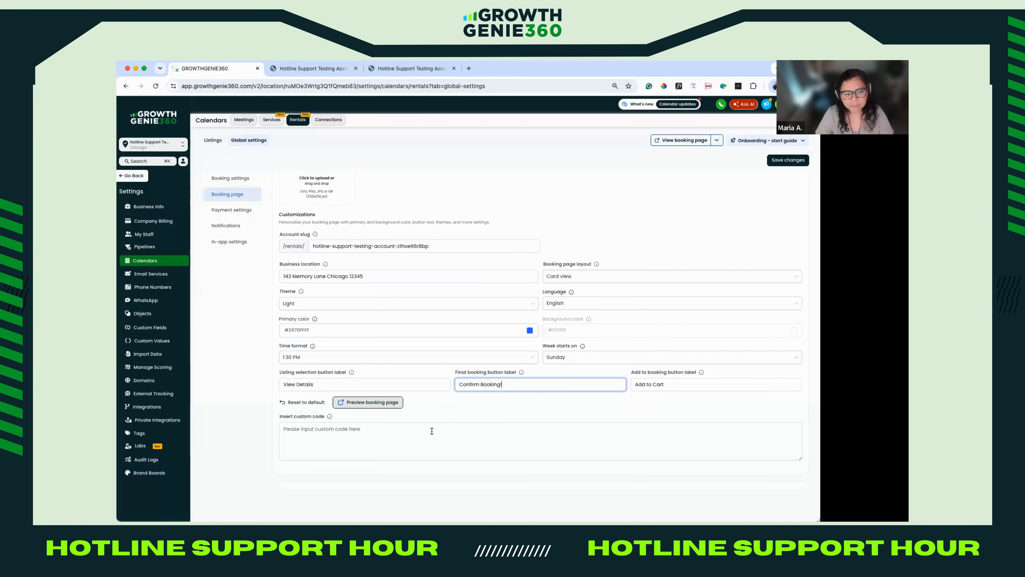
Check the custom code field against the live booking page and save the booking page settings.
{"action": "left_click", "coordinate": [367, 449]}
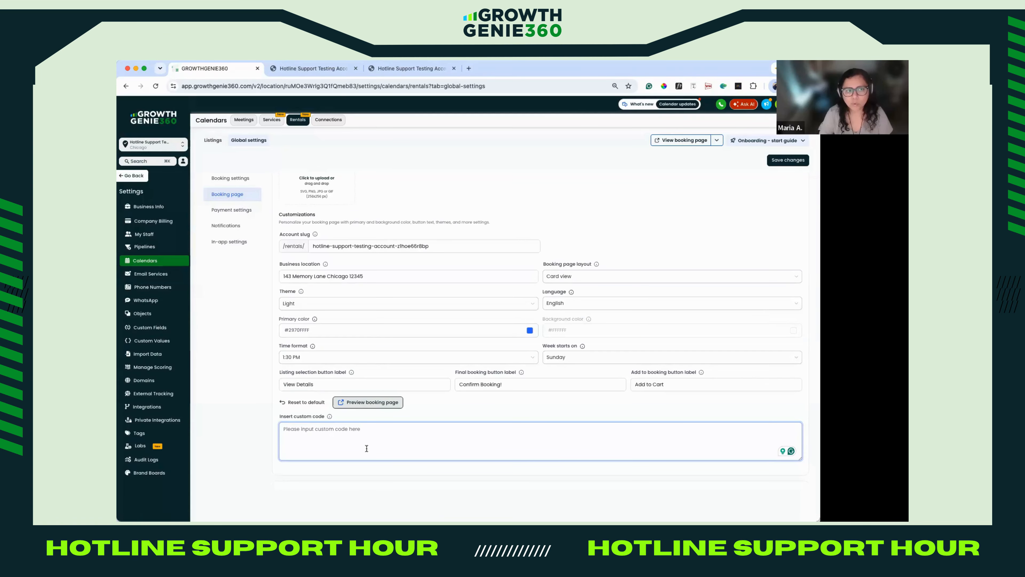
{"action": "left_click", "coordinate": [318, 67]}
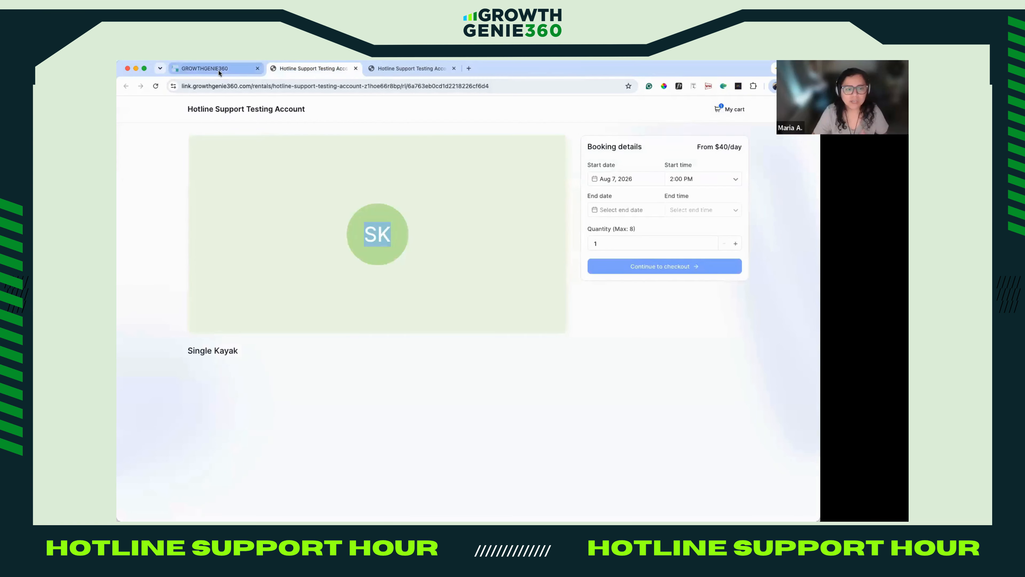
{"action": "left_click", "coordinate": [218, 70]}
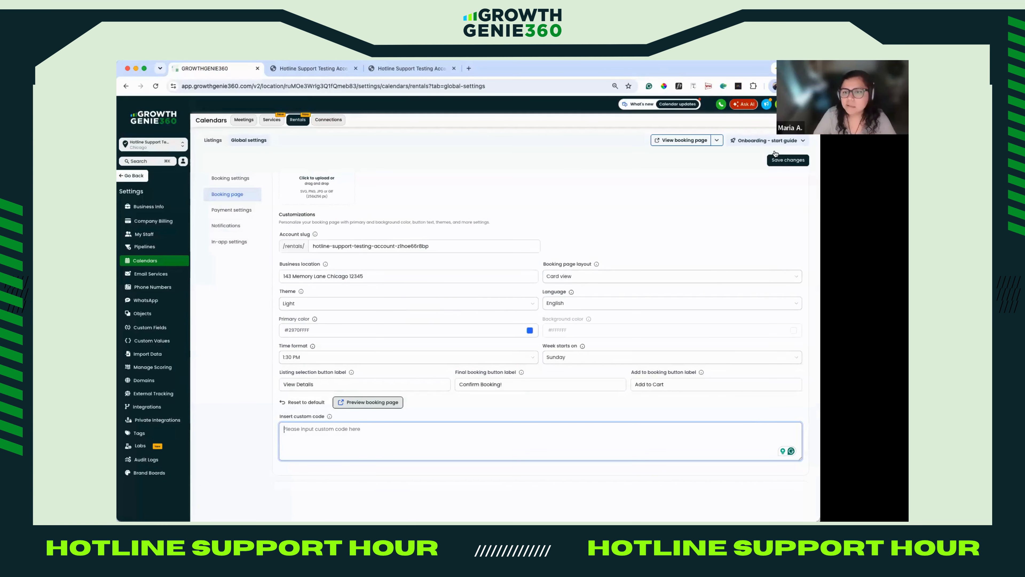
{"action": "left_click", "coordinate": [787, 161]}
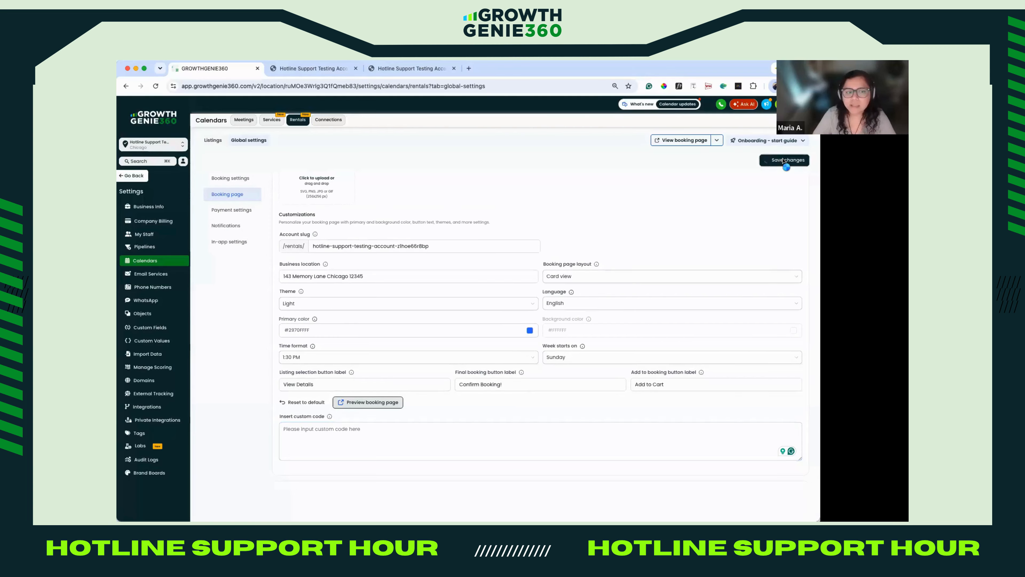
Open the rental payment settings and look through the available currencies without changing the selection.
{"action": "left_click", "coordinate": [224, 215]}
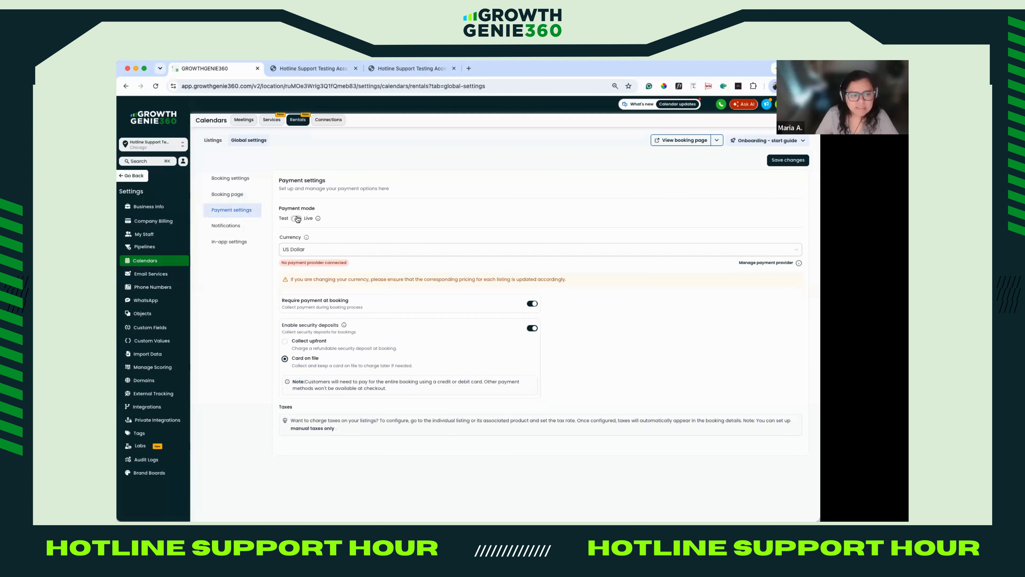
{"action": "left_click", "coordinate": [374, 260]}
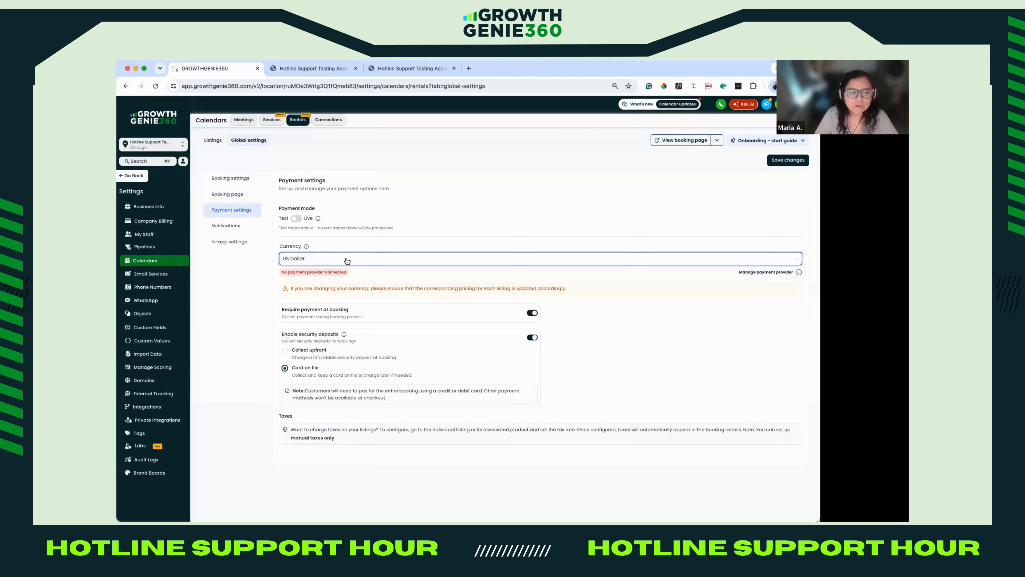
{"action": "scroll", "coordinate": [352, 291], "scroll_direction": "down", "scroll_amount": 1}
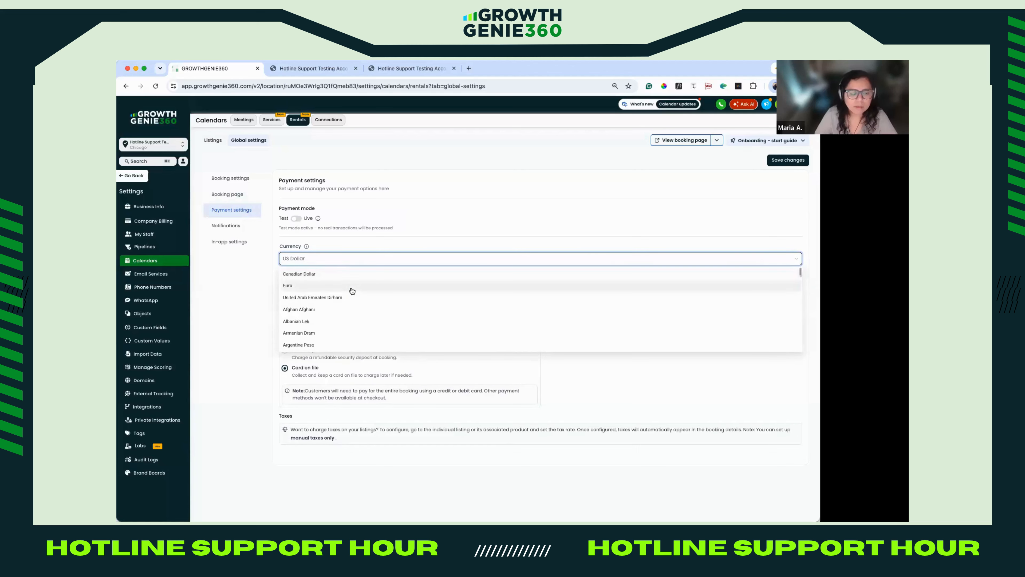
{"action": "scroll", "coordinate": [352, 291], "scroll_direction": "up", "scroll_amount": 1}
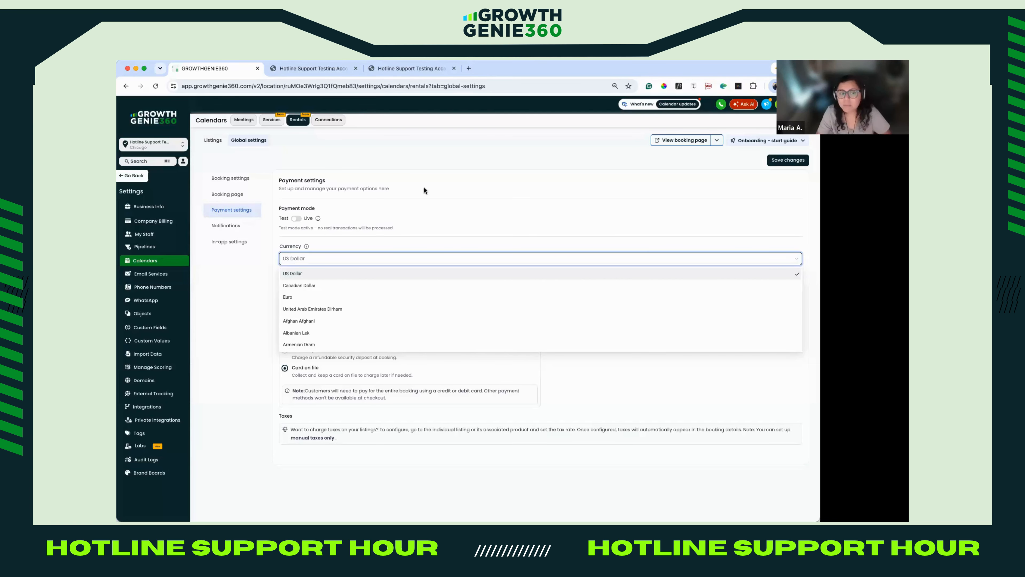
{"action": "scroll", "coordinate": [400, 291], "scroll_direction": "down", "scroll_amount": 8}
{"action": "scroll", "coordinate": [399, 299], "scroll_direction": "down", "scroll_amount": 20}
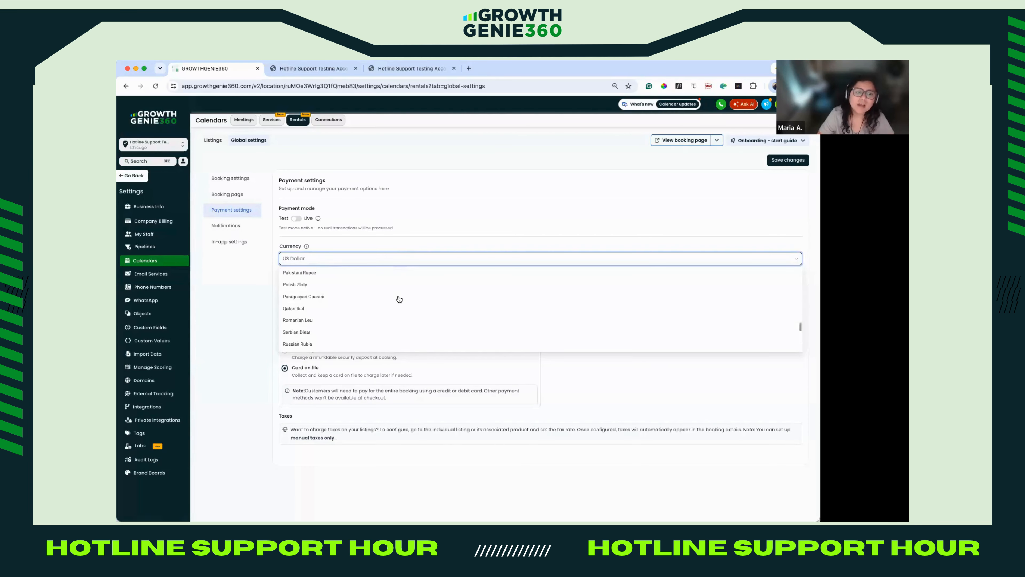
{"action": "scroll", "coordinate": [399, 298], "scroll_direction": "up", "scroll_amount": 20}
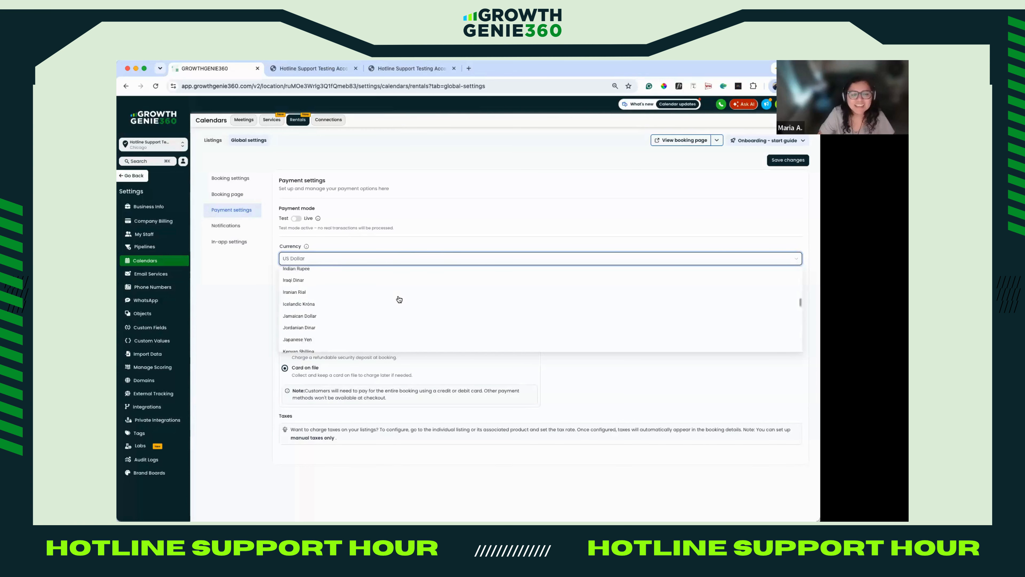
{"action": "left_click", "coordinate": [440, 214]}
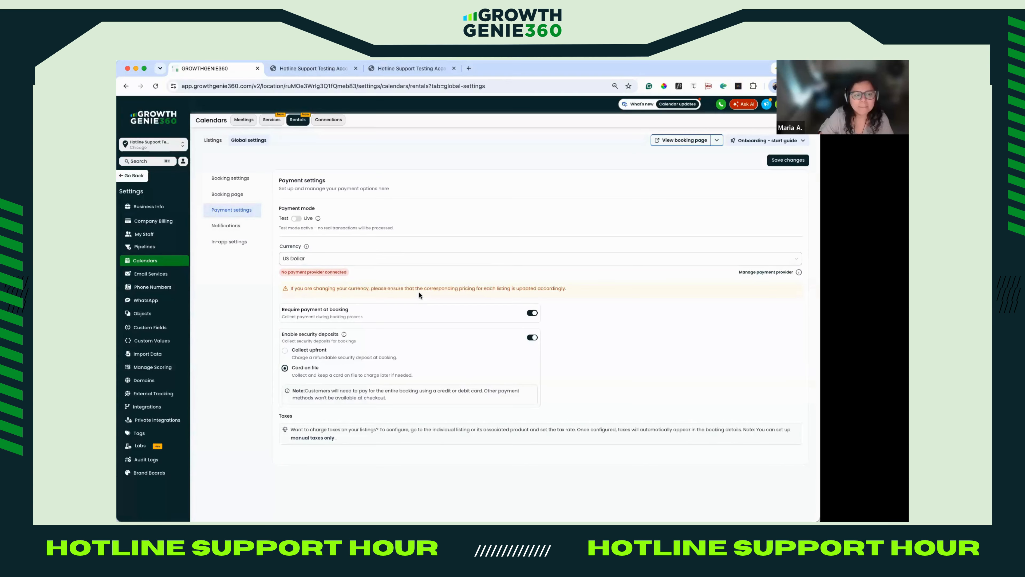
{"action": "left_click", "coordinate": [322, 264]}
{"action": "left_click", "coordinate": [268, 299]}
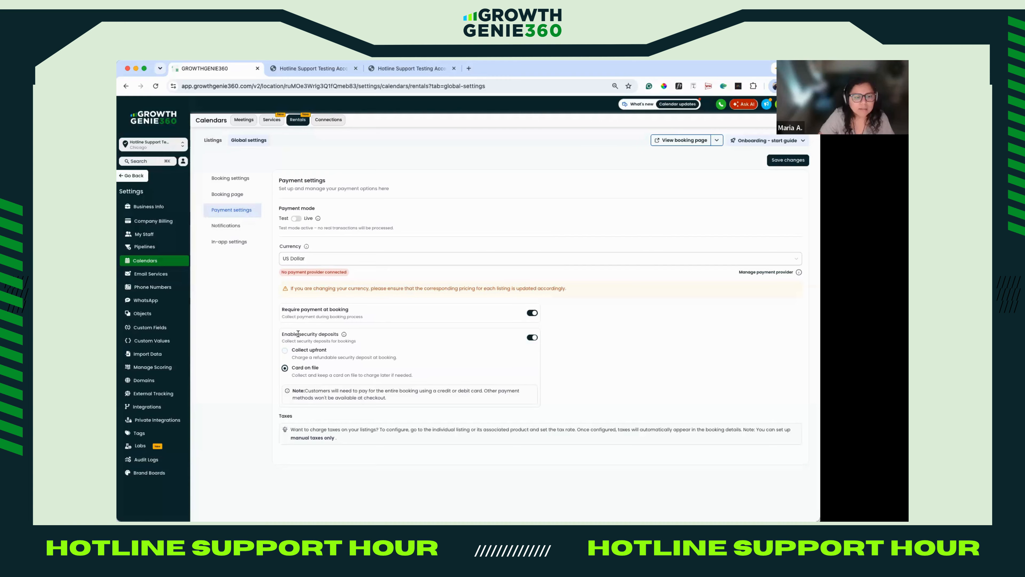
{"action": "left_click", "coordinate": [533, 337]}
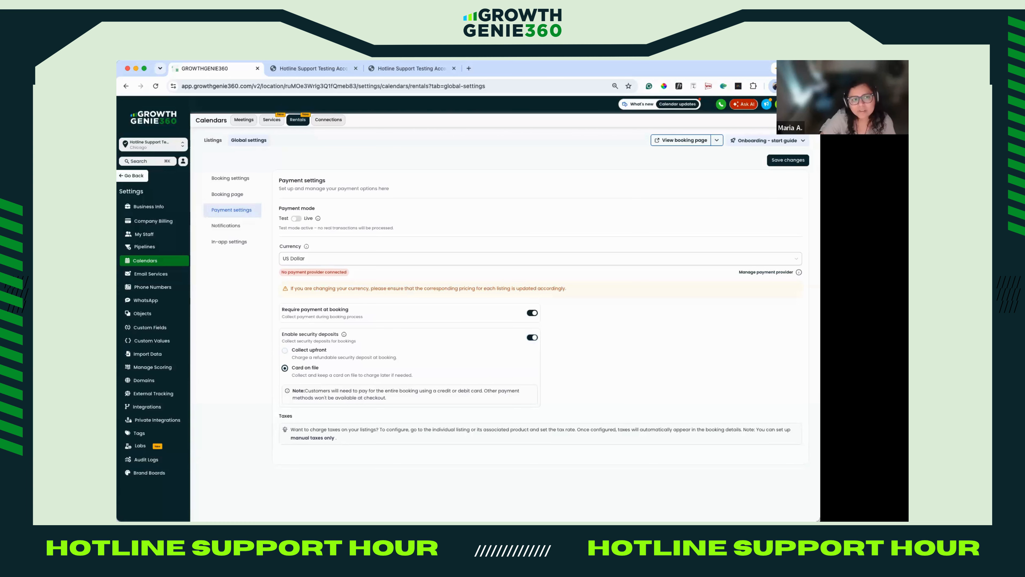
Check the security deposit amount and its explanation in the Single Kayak order summary on the live booking page.
{"action": "left_click", "coordinate": [323, 69]}
{"action": "left_click", "coordinate": [727, 110]}
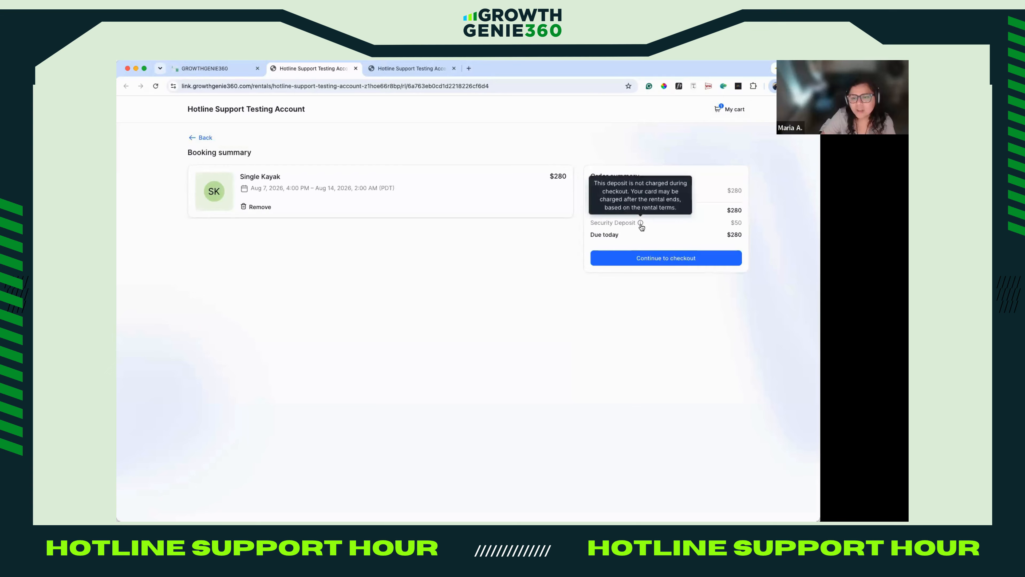
{"action": "double_click", "coordinate": [738, 222]}
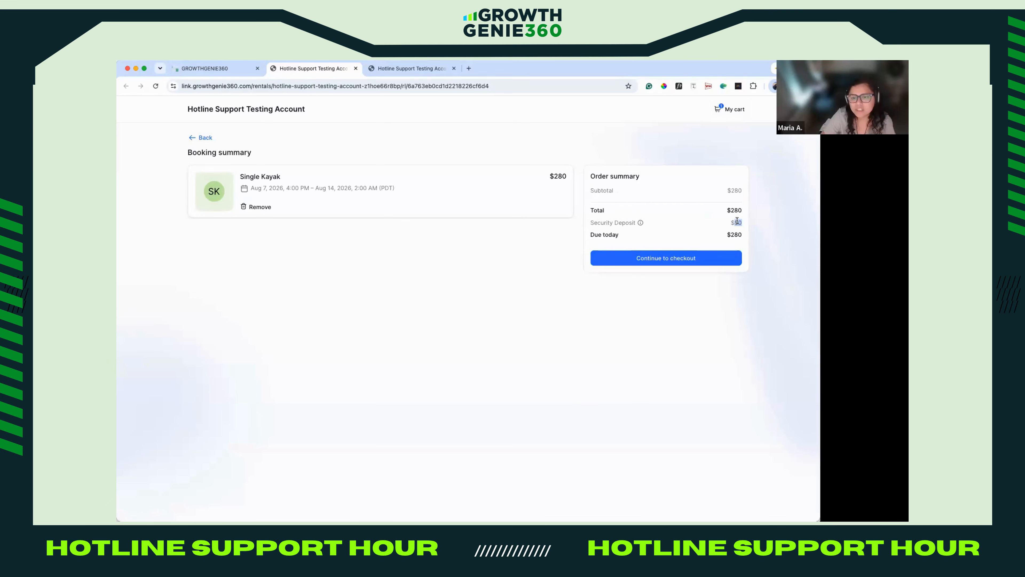
Return to the payment settings, set security deposits to Collect upfront and save the changes.
{"action": "left_click", "coordinate": [205, 69]}
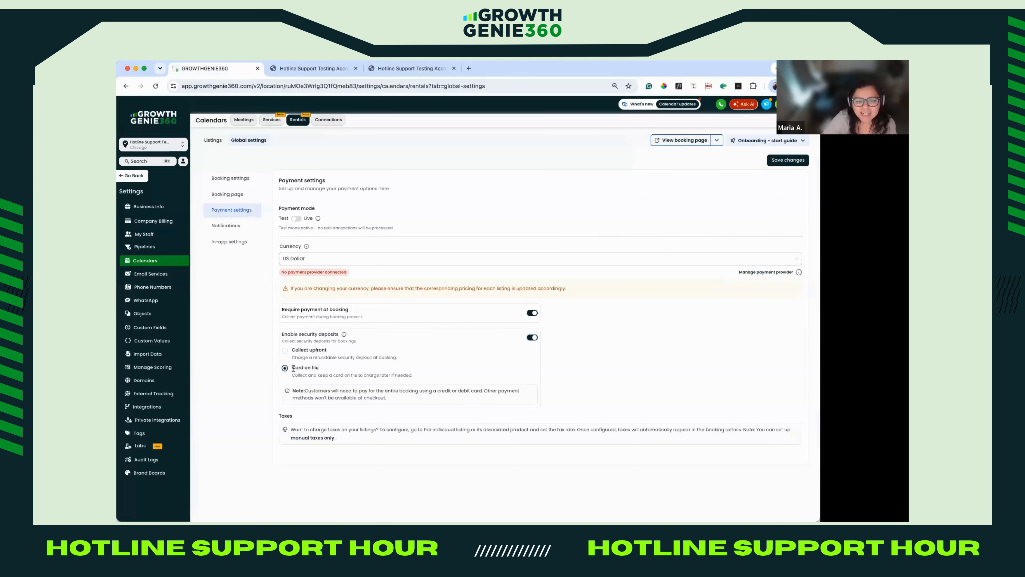
{"action": "left_click", "coordinate": [312, 351]}
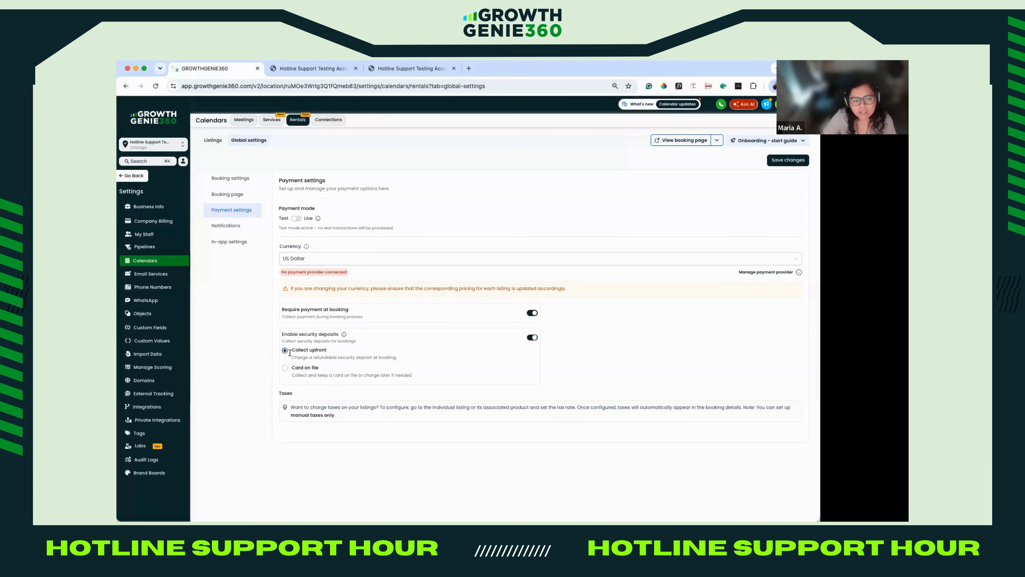
{"action": "left_click", "coordinate": [790, 163]}
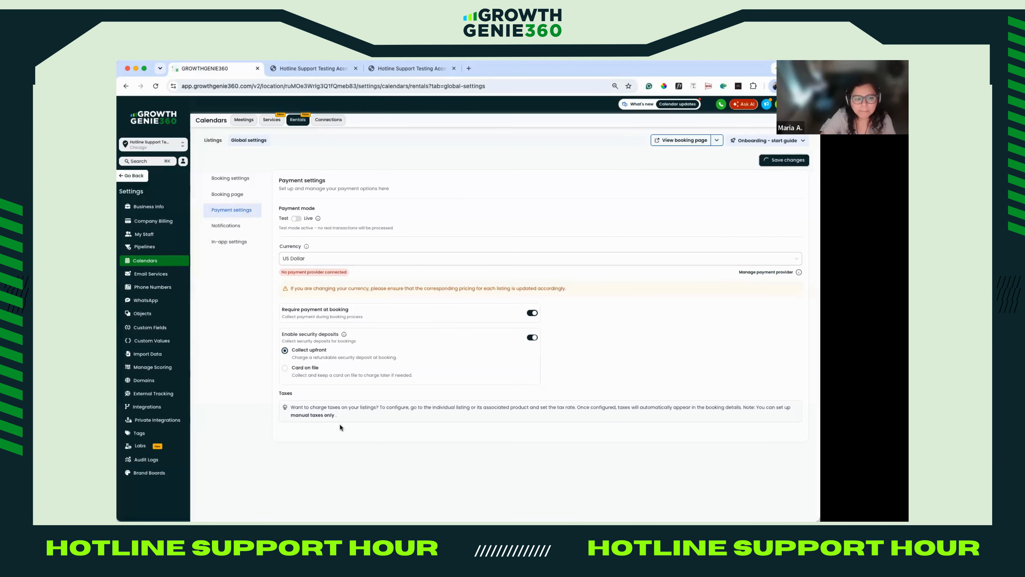
Reload the Single Kayak booking page, book through Aug 11, 2026 at 1:00 AM to check the deposit in the order summary, and return to payment settings.
{"action": "left_click", "coordinate": [304, 69]}
{"action": "key", "text": "super+r"}
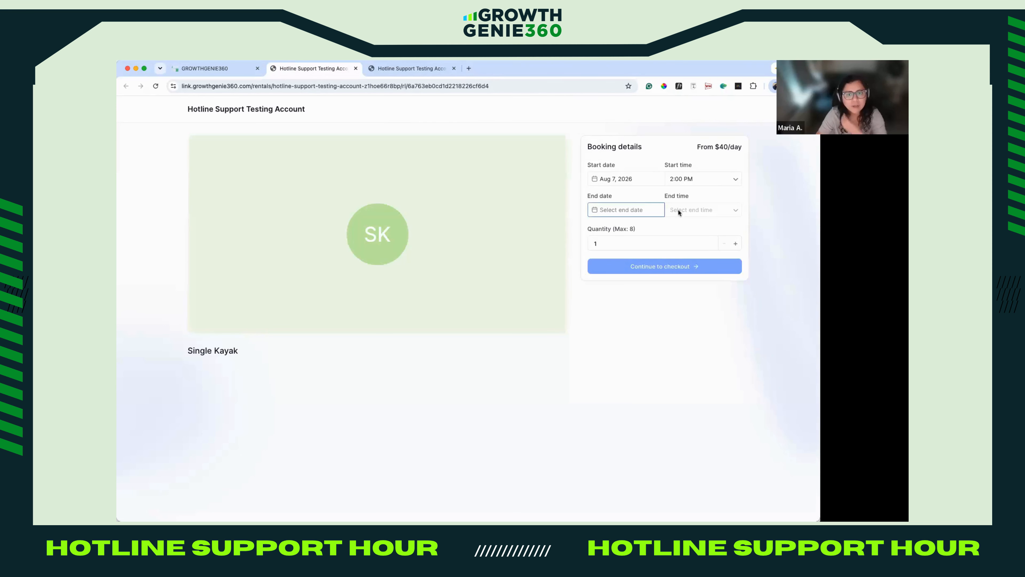
{"action": "left_click", "coordinate": [634, 209]}
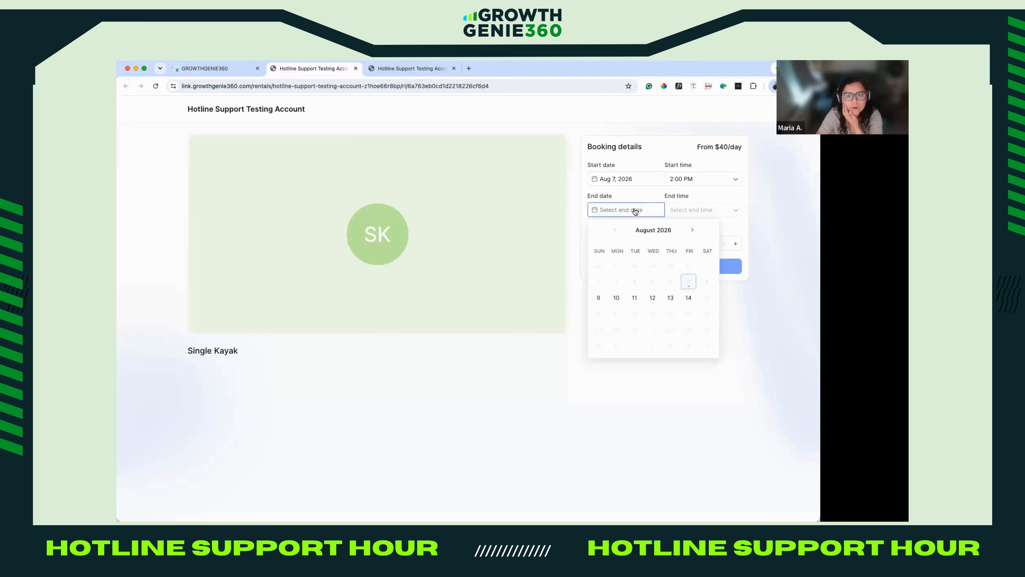
{"action": "left_click", "coordinate": [636, 297]}
{"action": "left_click", "coordinate": [692, 207]}
{"action": "left_click", "coordinate": [690, 242]}
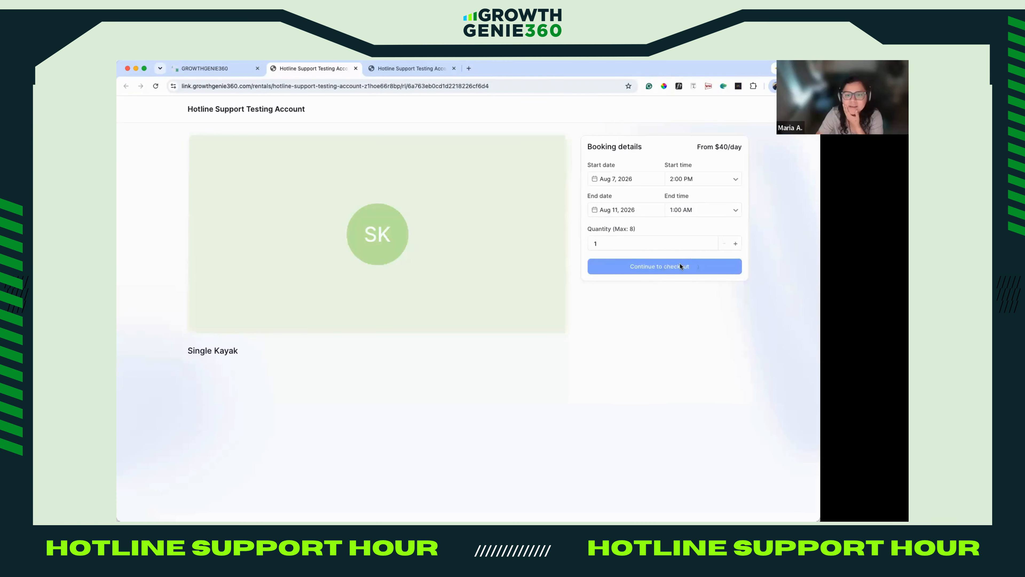
{"action": "left_click", "coordinate": [672, 291]}
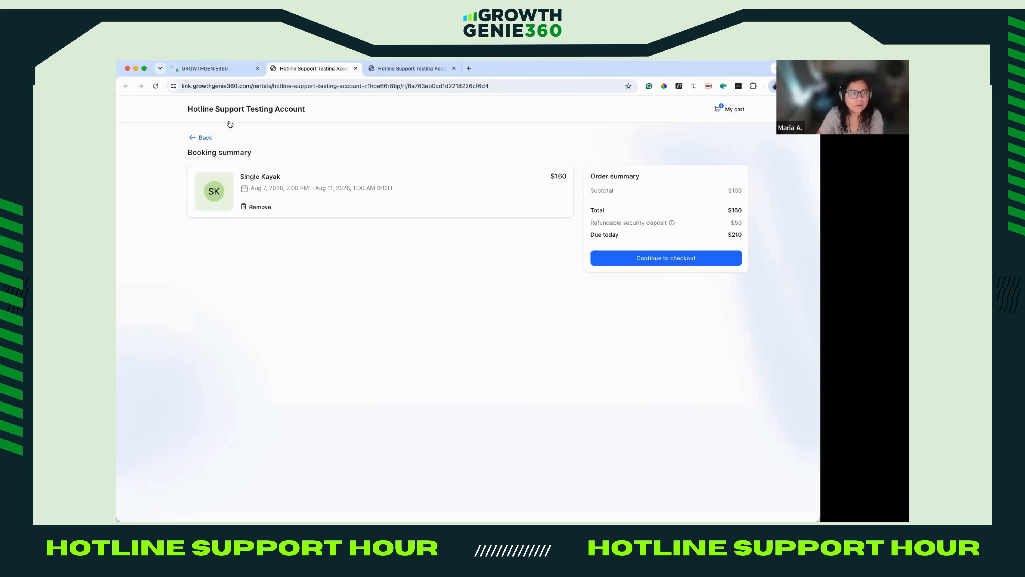
{"action": "left_click", "coordinate": [213, 72]}
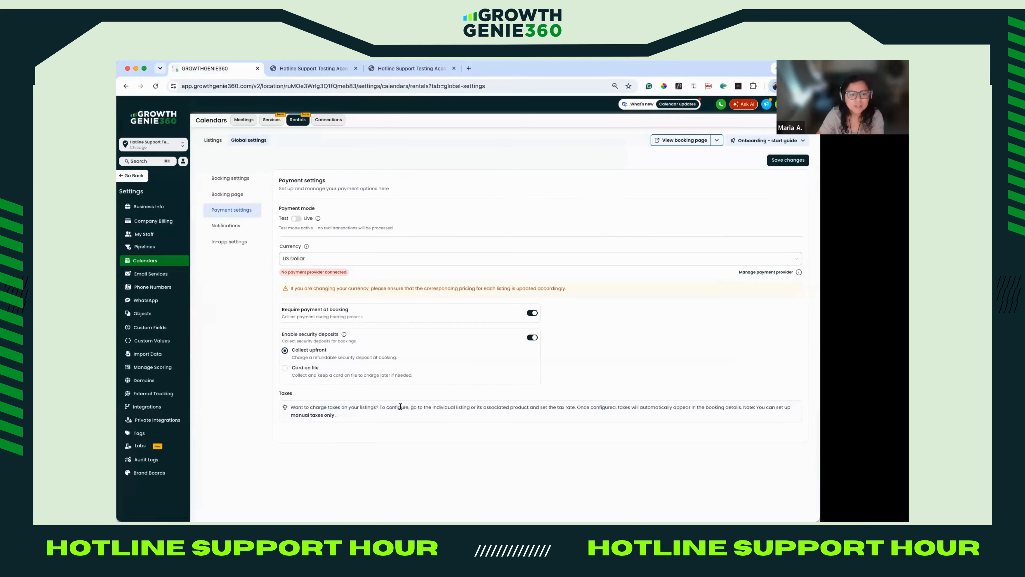